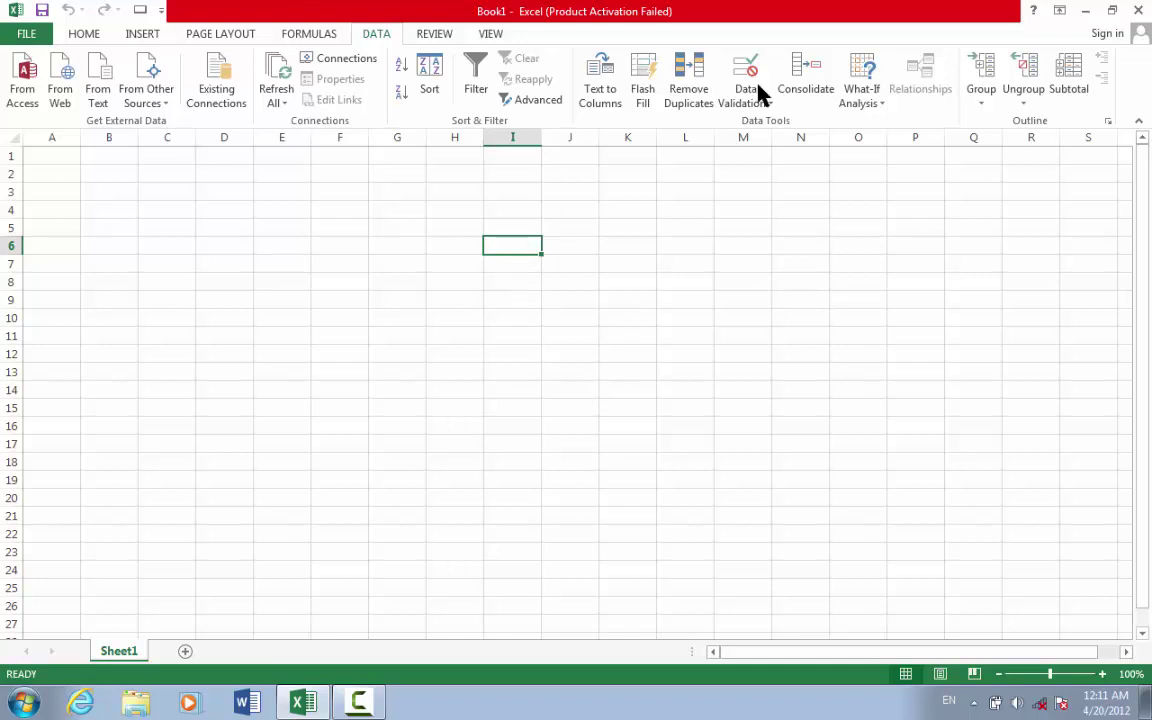
Open the "window on 3" workbook from the desktop and copy the Name column entries in H7:H17.
left_click(1082, 11)
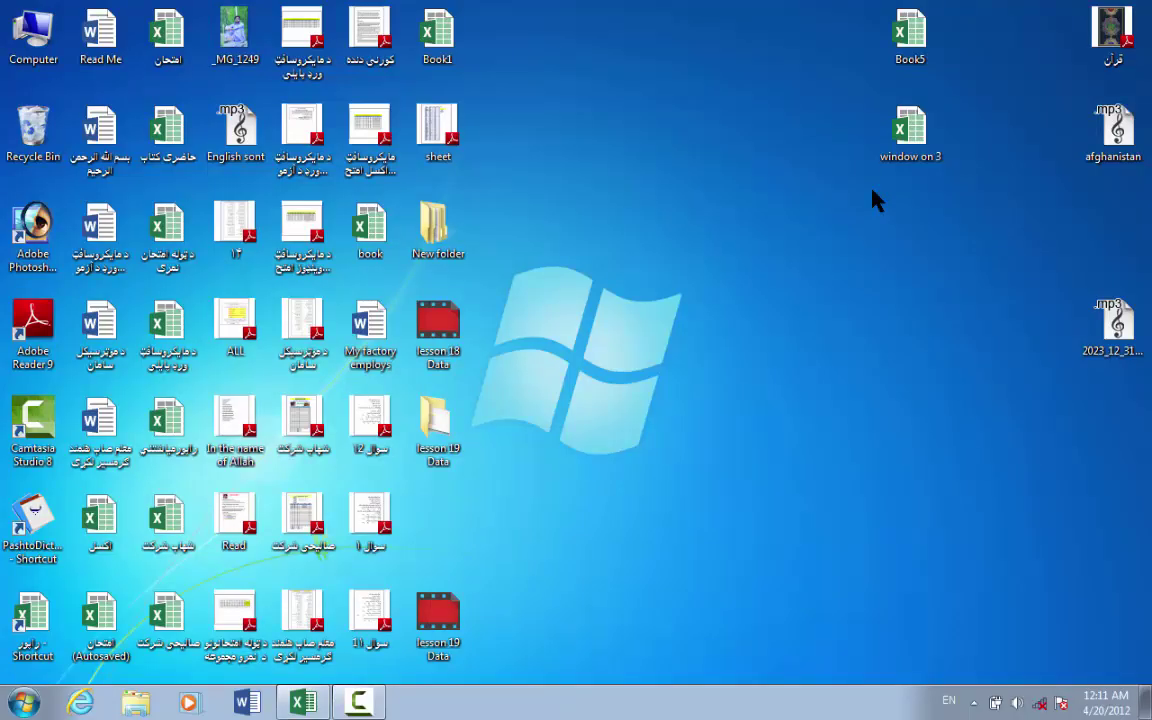
double_click(903, 158)
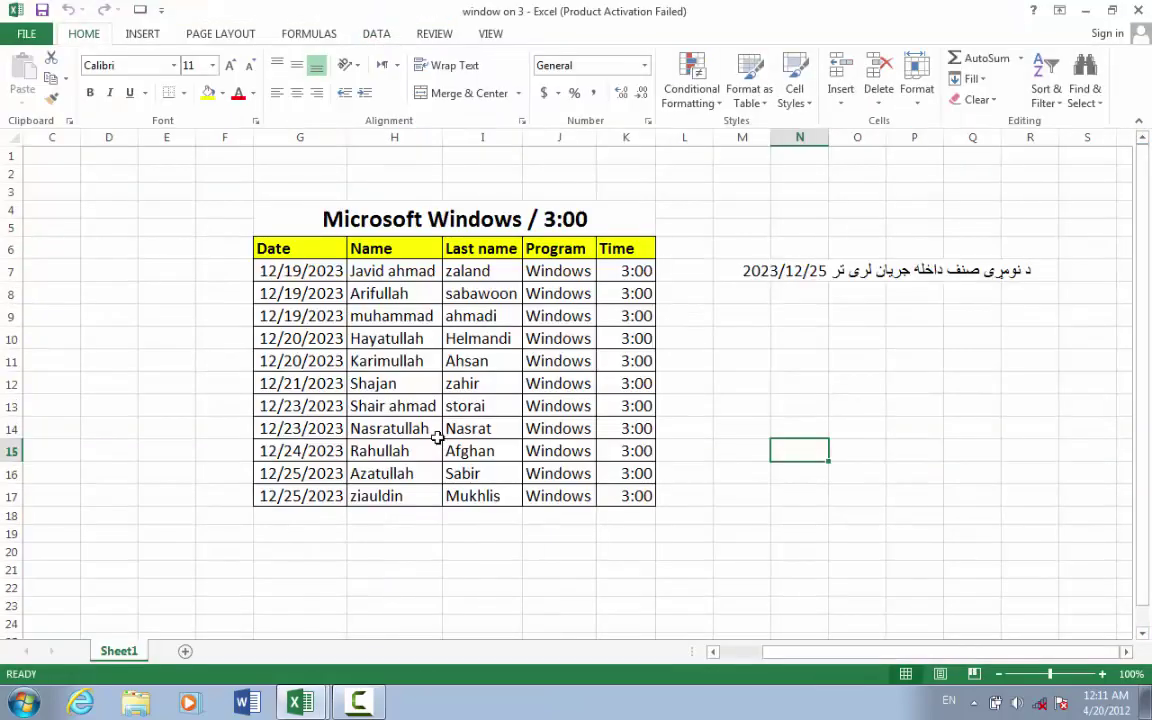
left_click_drag(391, 271, 412, 496)
key("ctrl+c")
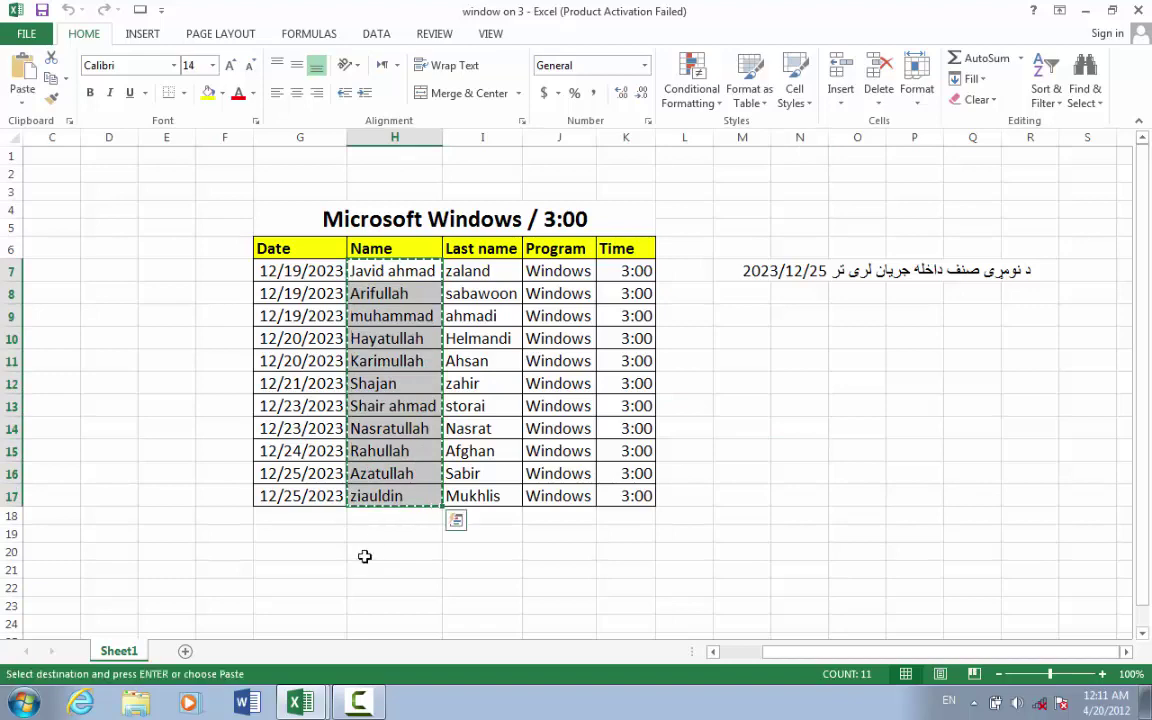
Paste the copied names into Book1 starting at cell I6 and autofit the width of column I.
mouse_move(300, 700)
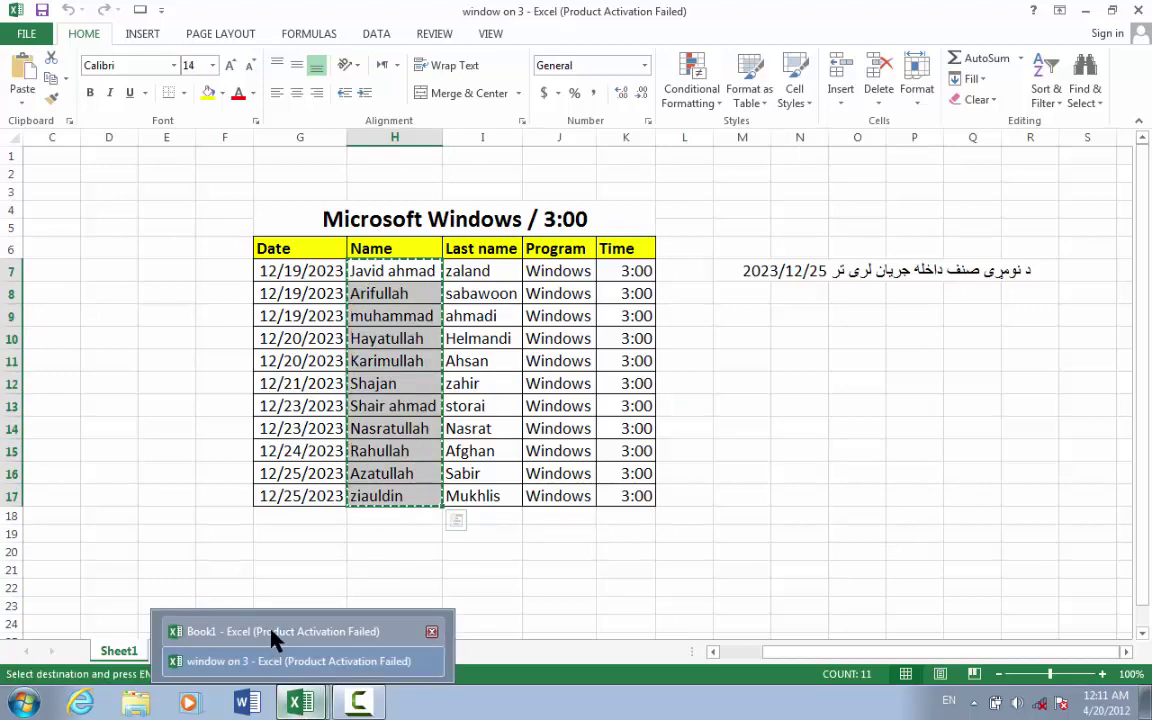
left_click(268, 632)
key("ctrl+v")
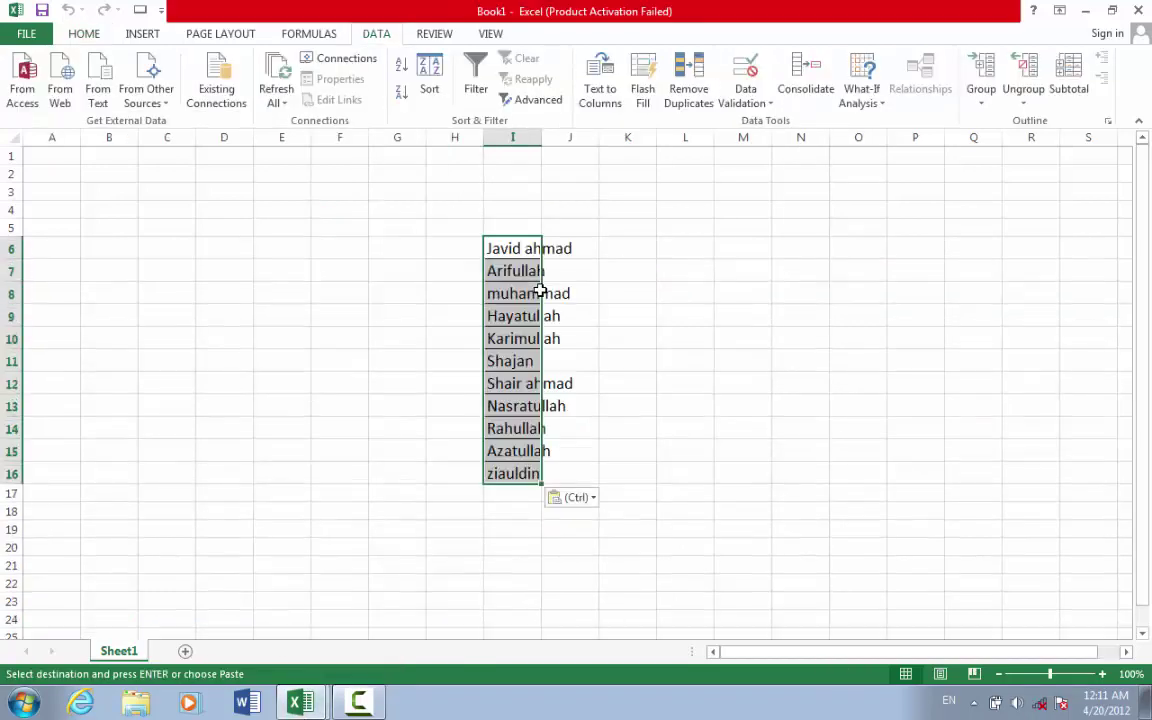
double_click(537, 135)
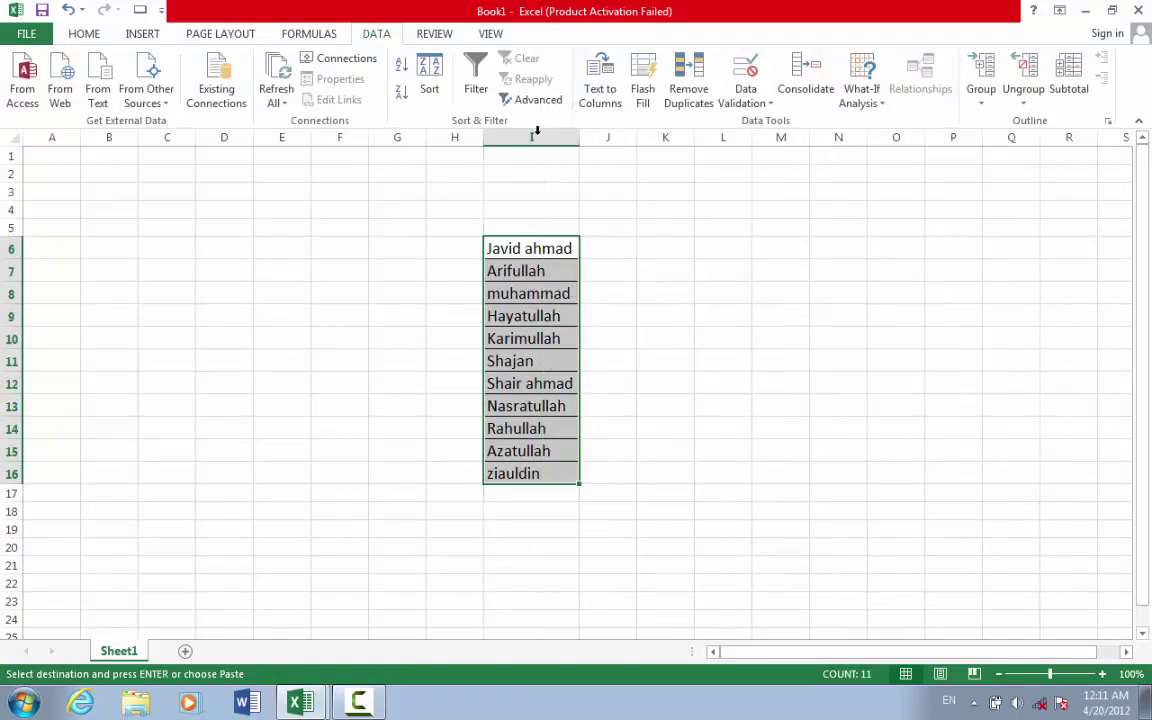
Enter the headers "name", "positin" and "salary" in cells I5, J5 and K5.
left_click(518, 229)
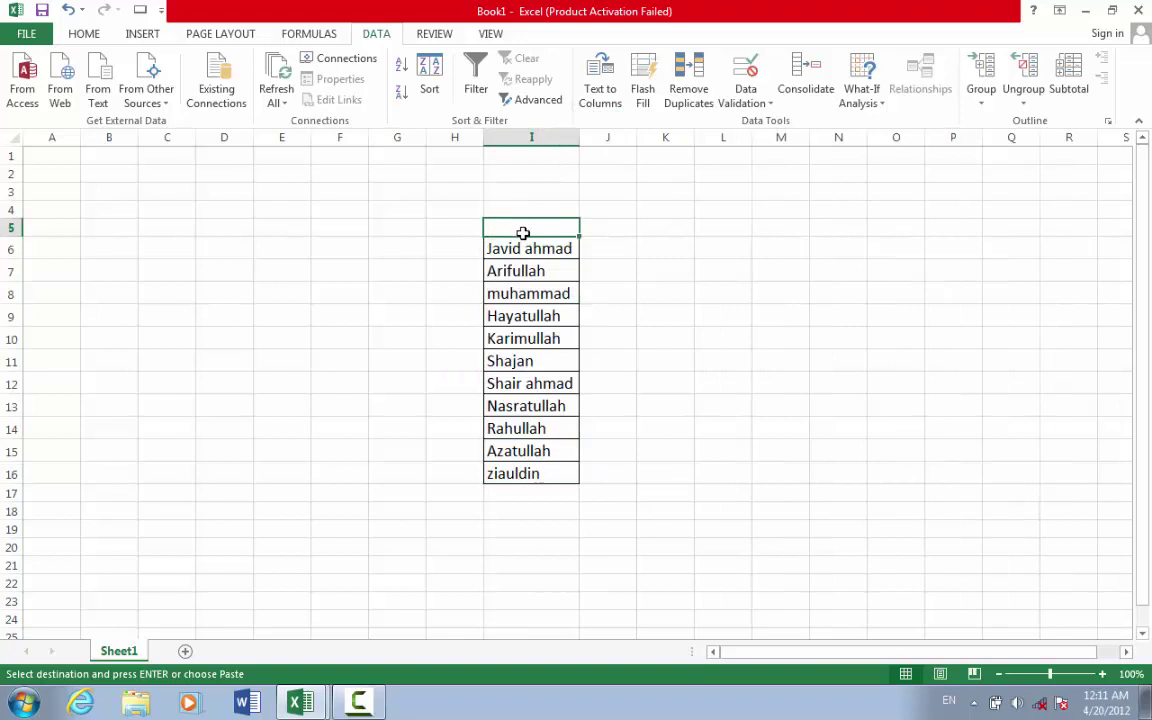
key("Escape")
type("name")
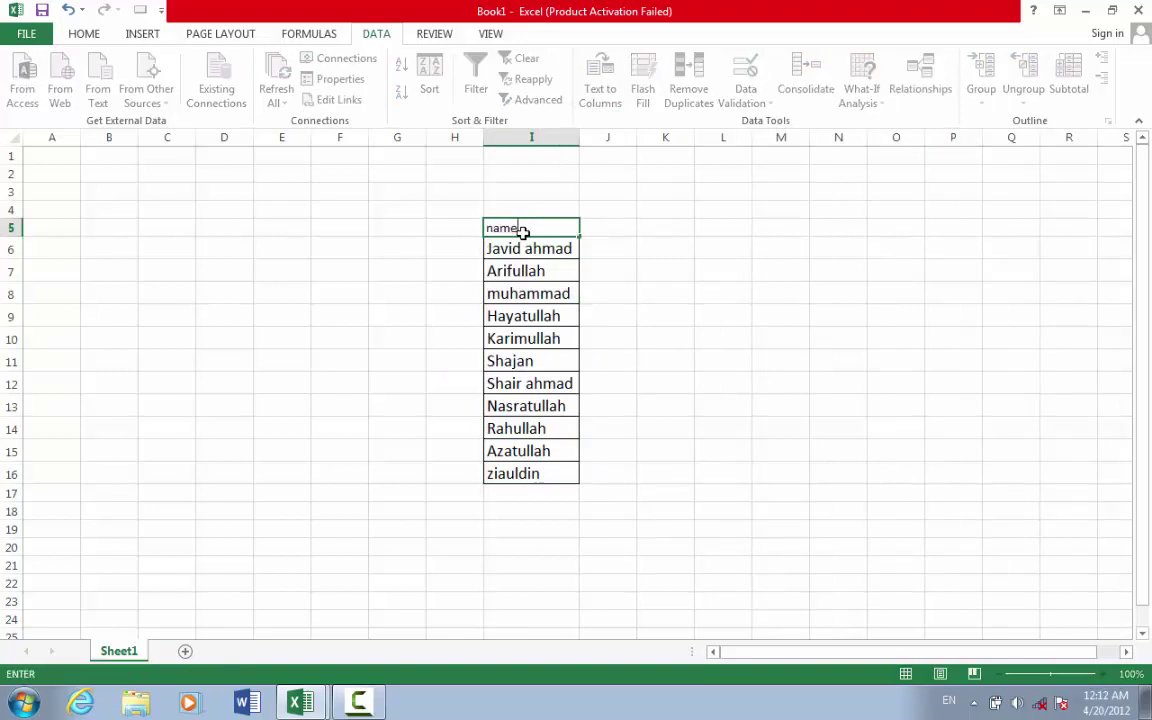
key("Return")
left_click(599, 227)
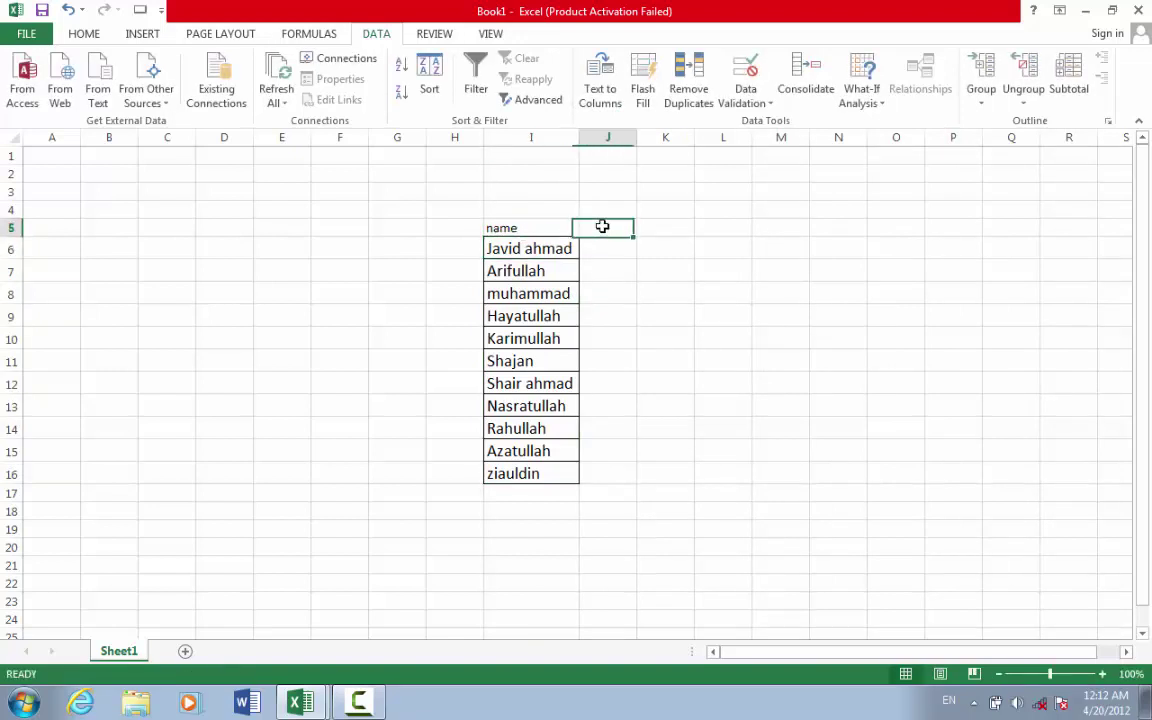
type("po")
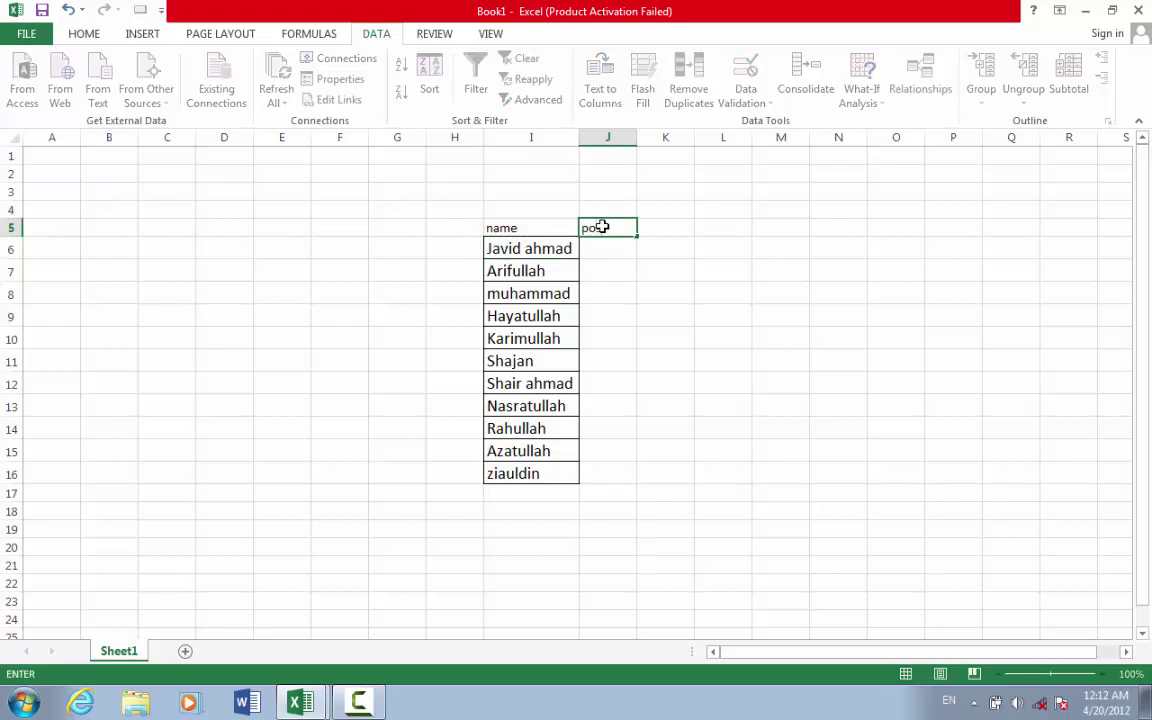
type("sition")
key("Tab")
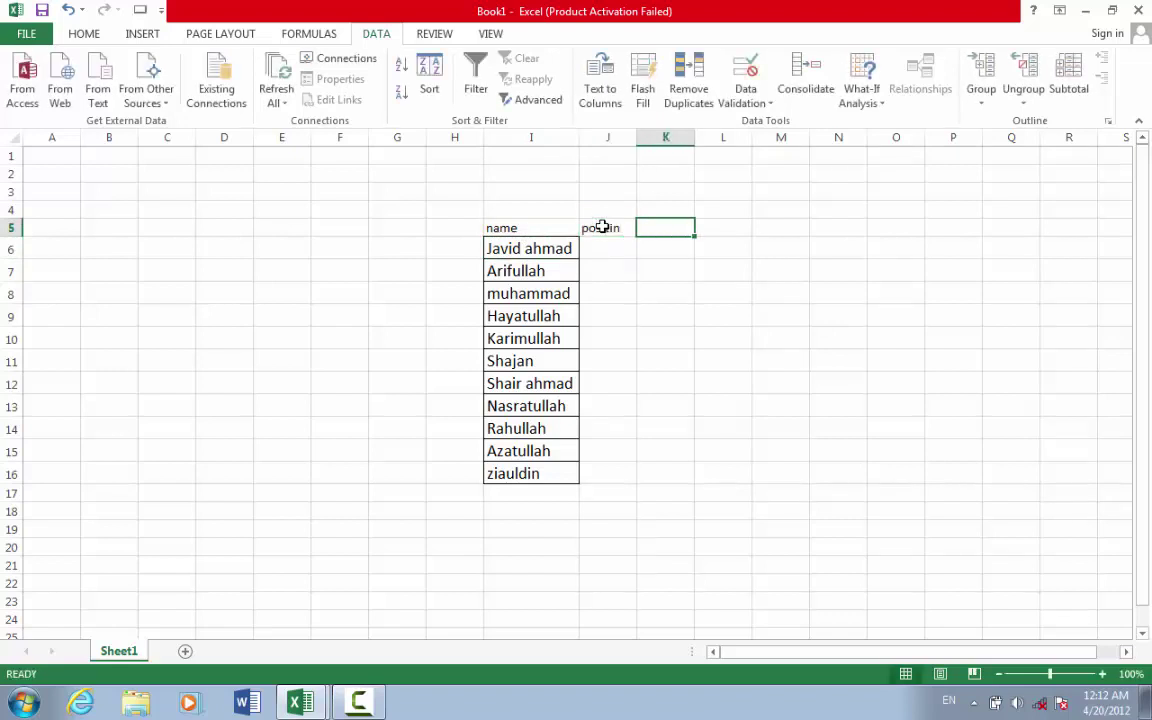
type("sala")
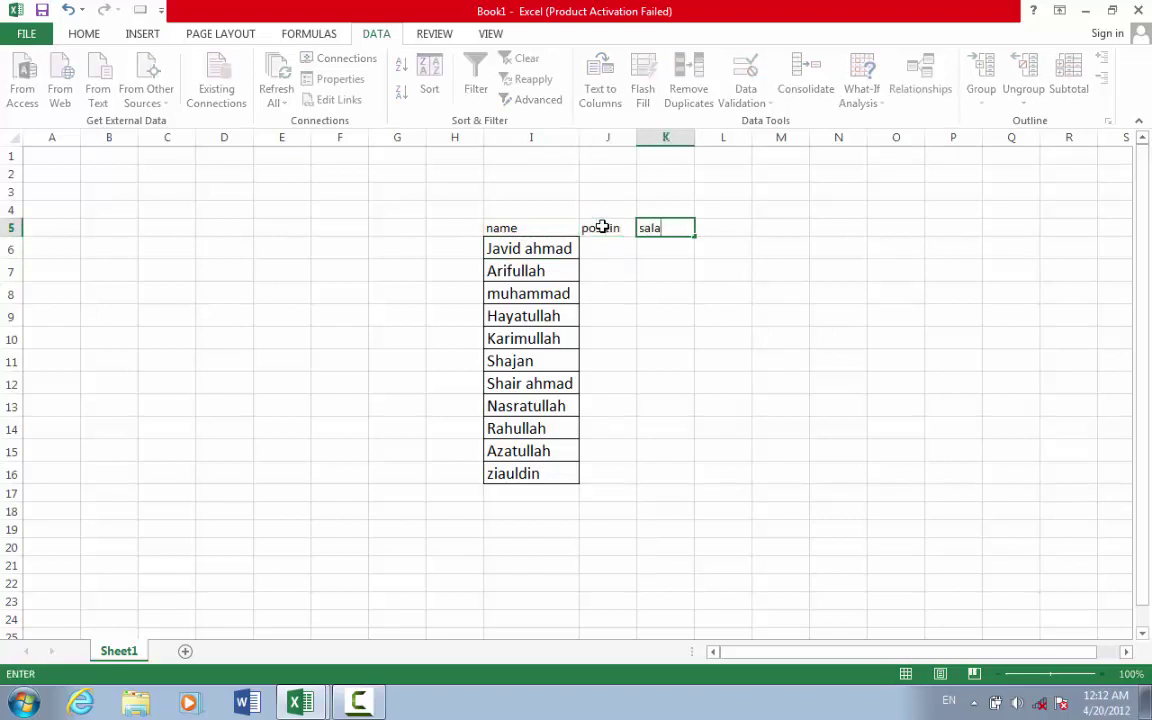
type("ry")
left_click(565, 272)
Remove all borders from the pasted names in I6:I16.
left_click_drag(542, 246, 515, 473)
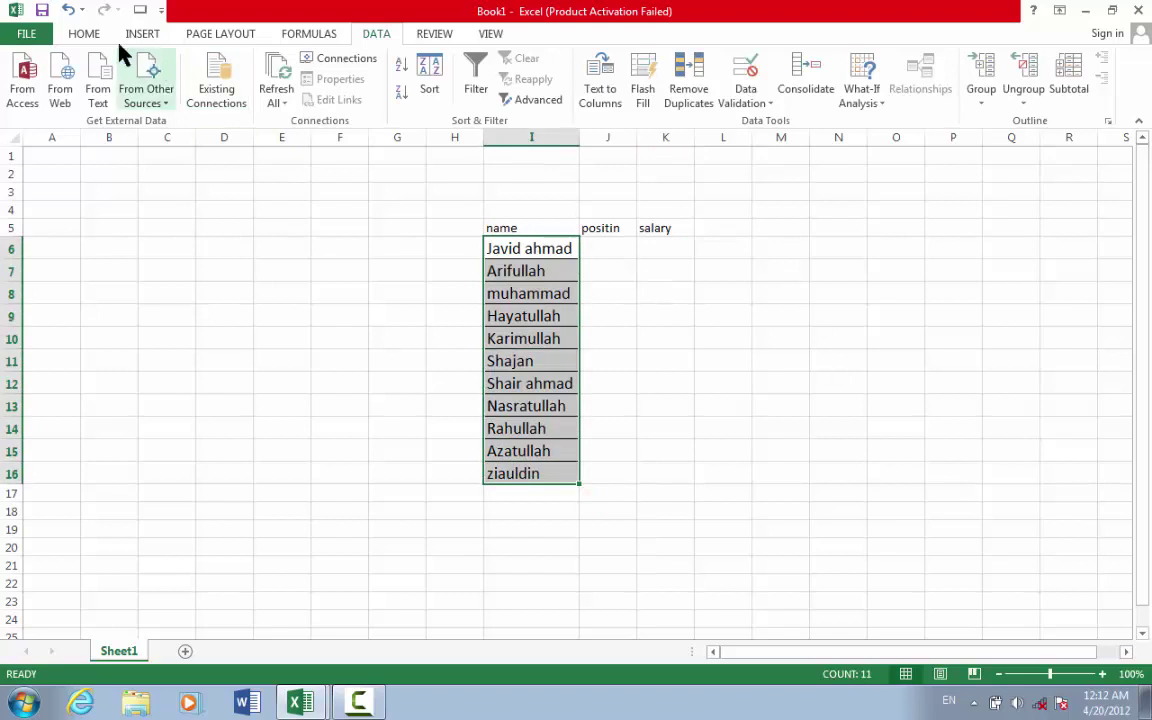
left_click(83, 34)
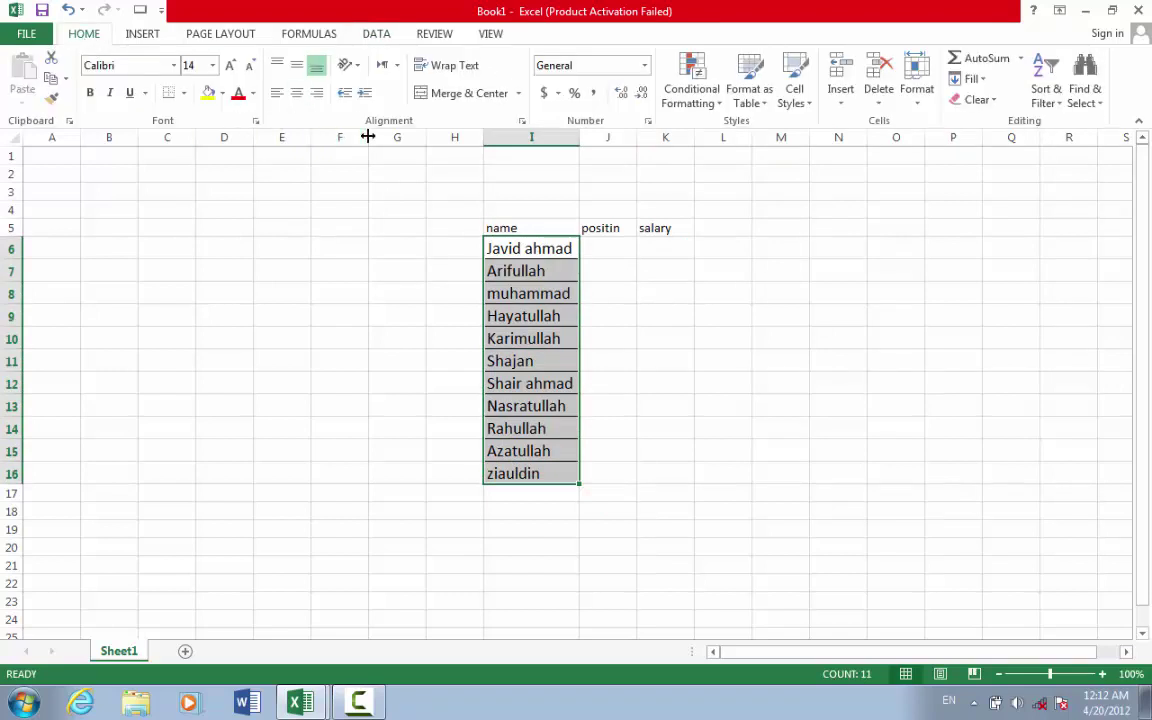
left_click(184, 93)
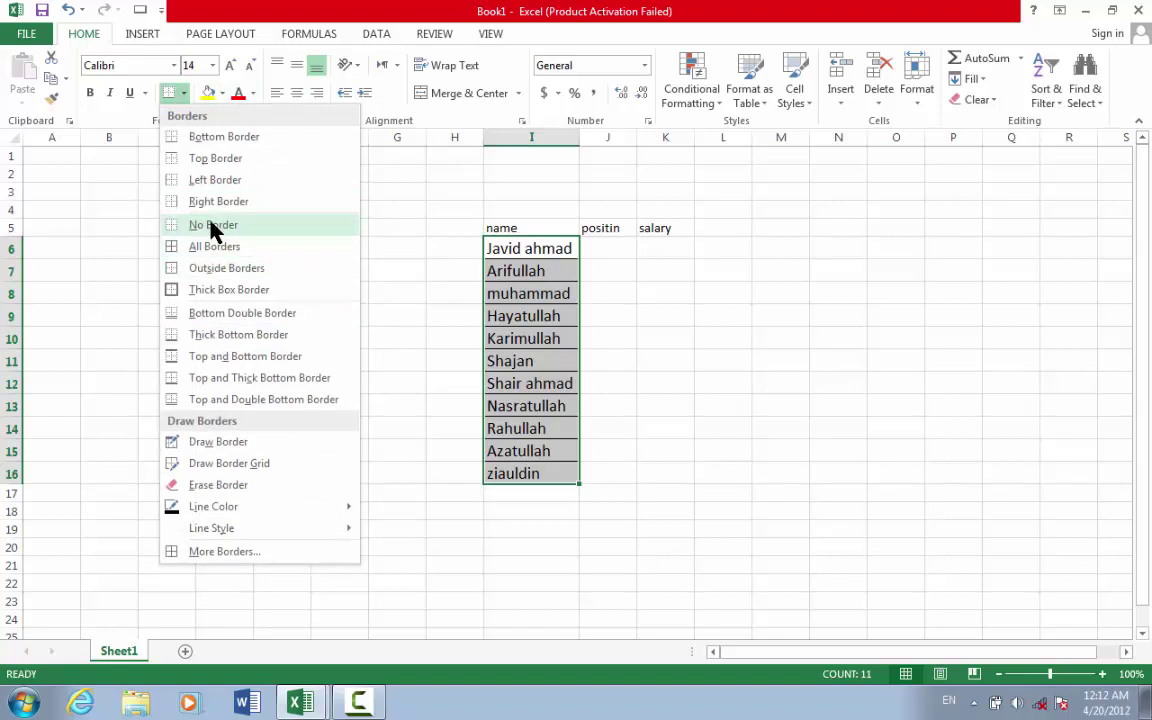
left_click(216, 225)
left_click(612, 343)
Fill the position cells J6:J8 with doctor, officer and manager.
left_click(588, 252)
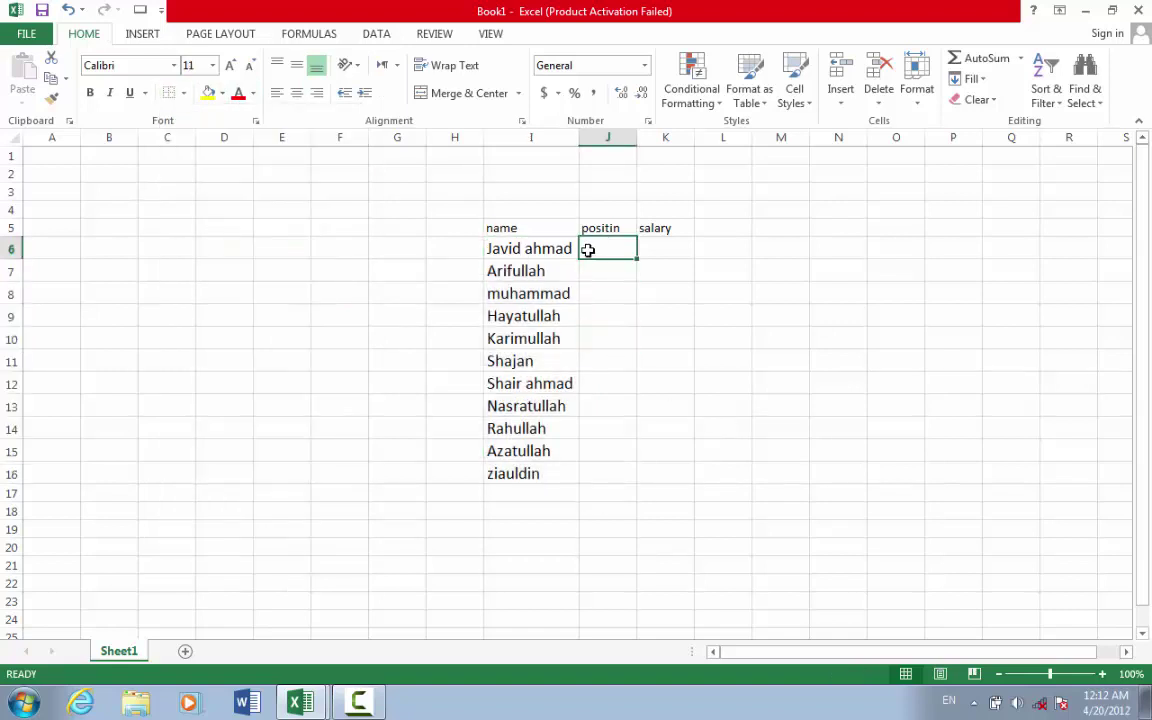
type("doctor")
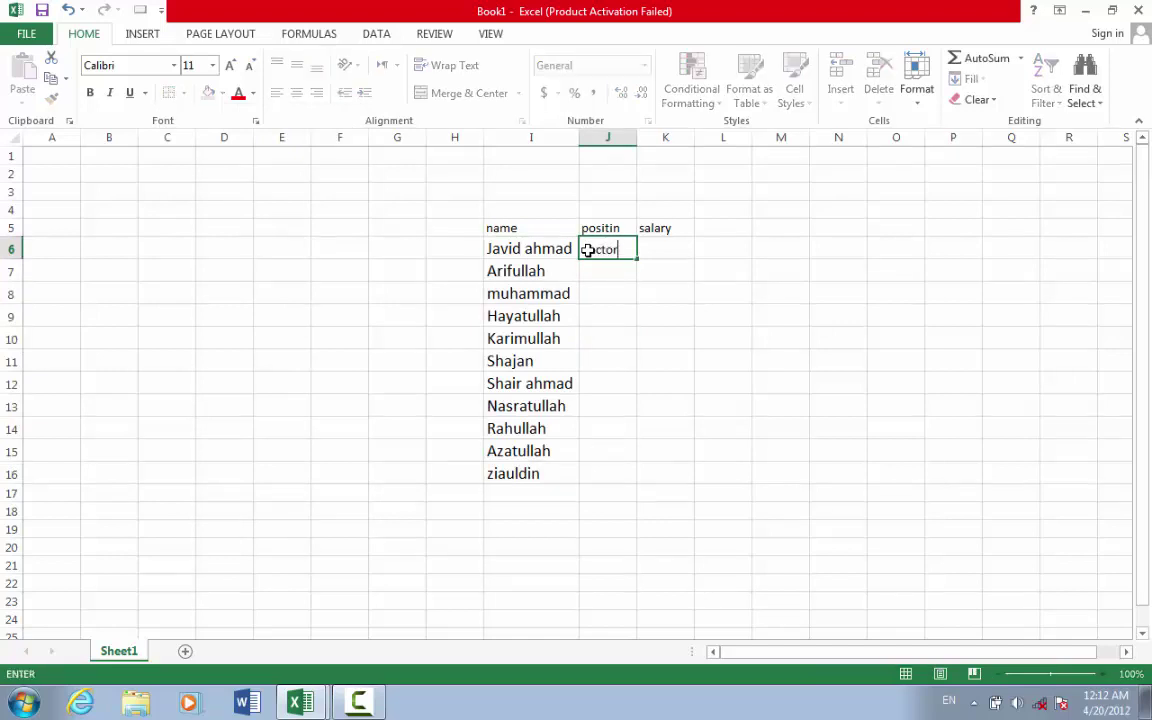
key("Return")
type("o")
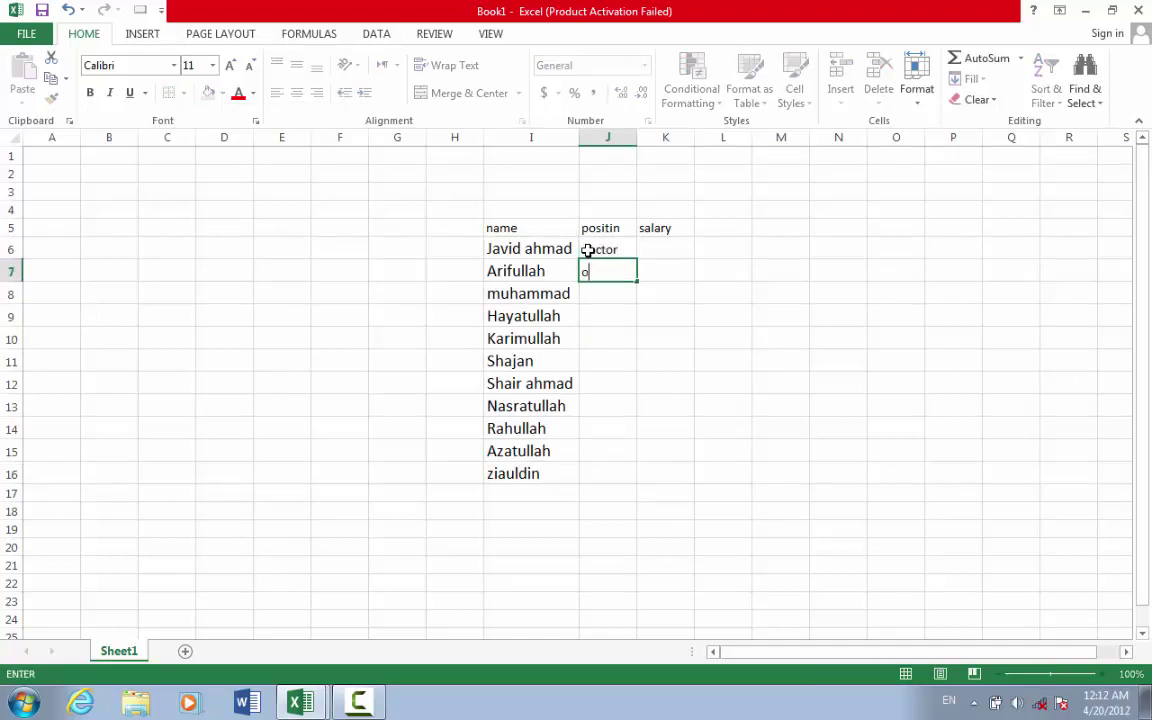
type("fficer")
key("Return")
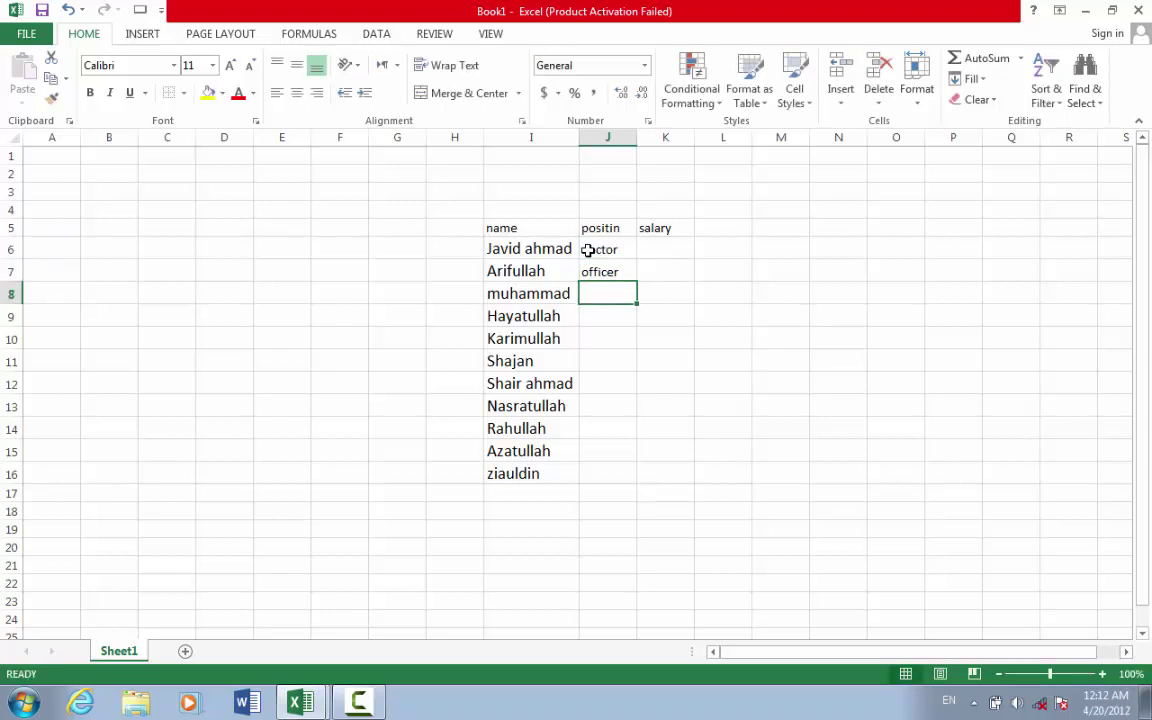
type("mana")
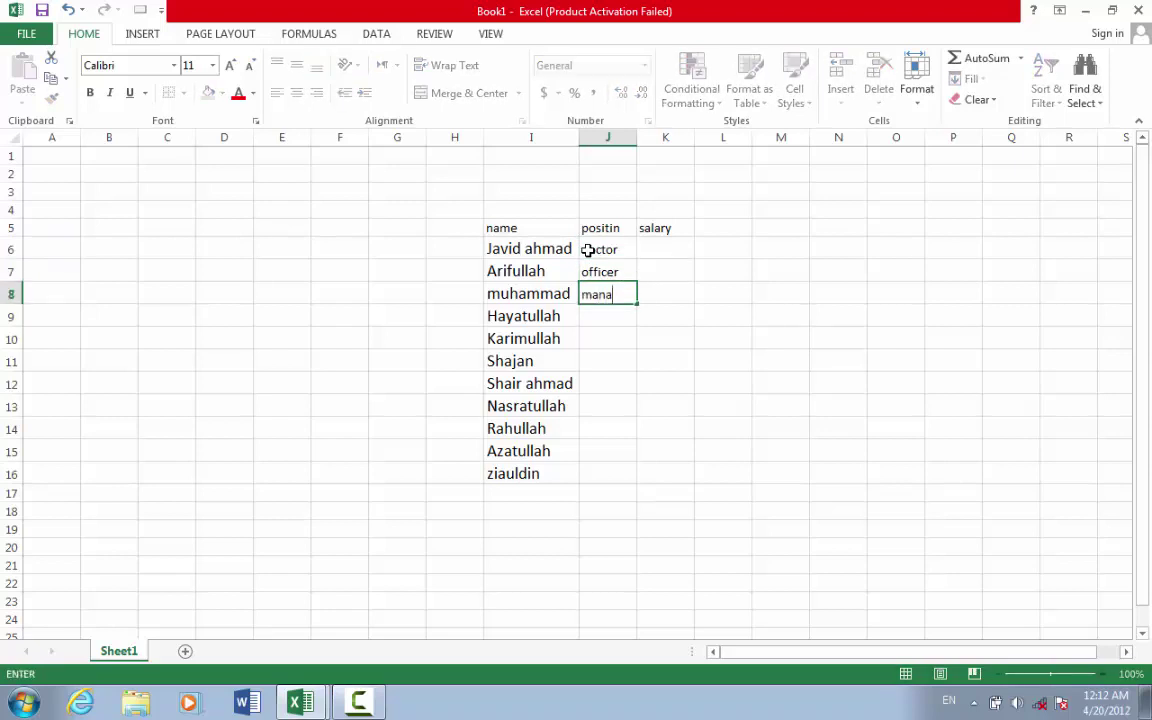
type("ger")
key("Return")
Fill the position cells J9:J11 with doctor, officer and manager.
type("doc")
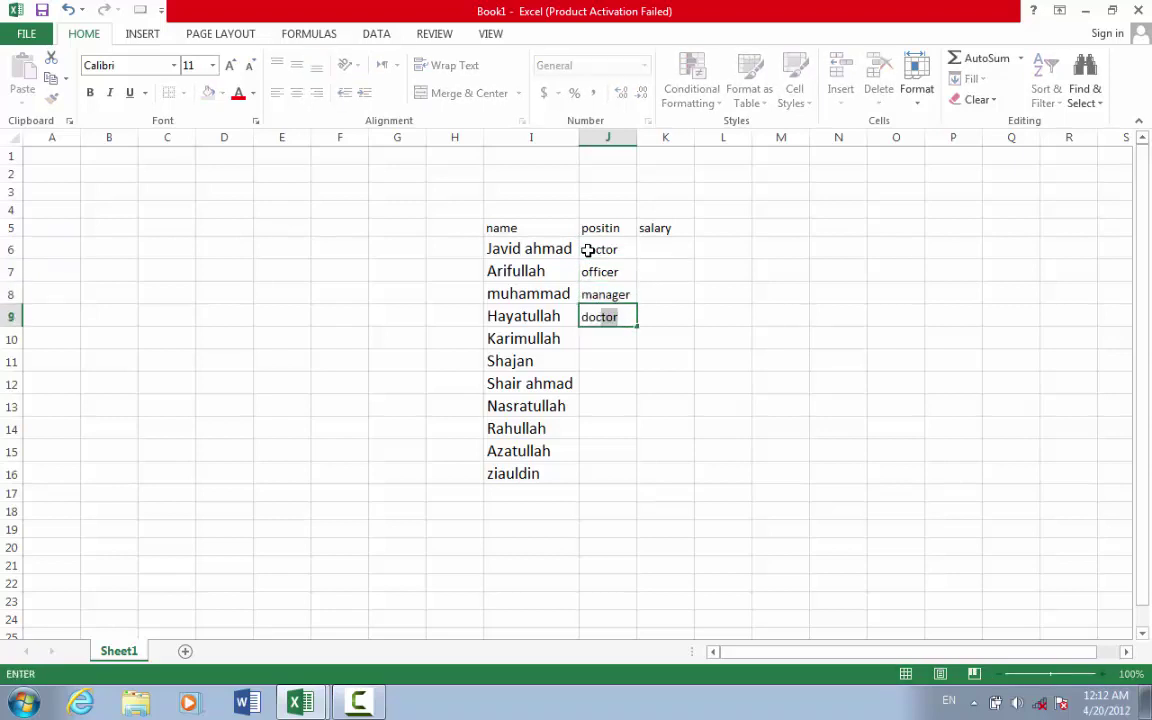
type("tor")
key("Return")
type("officer")
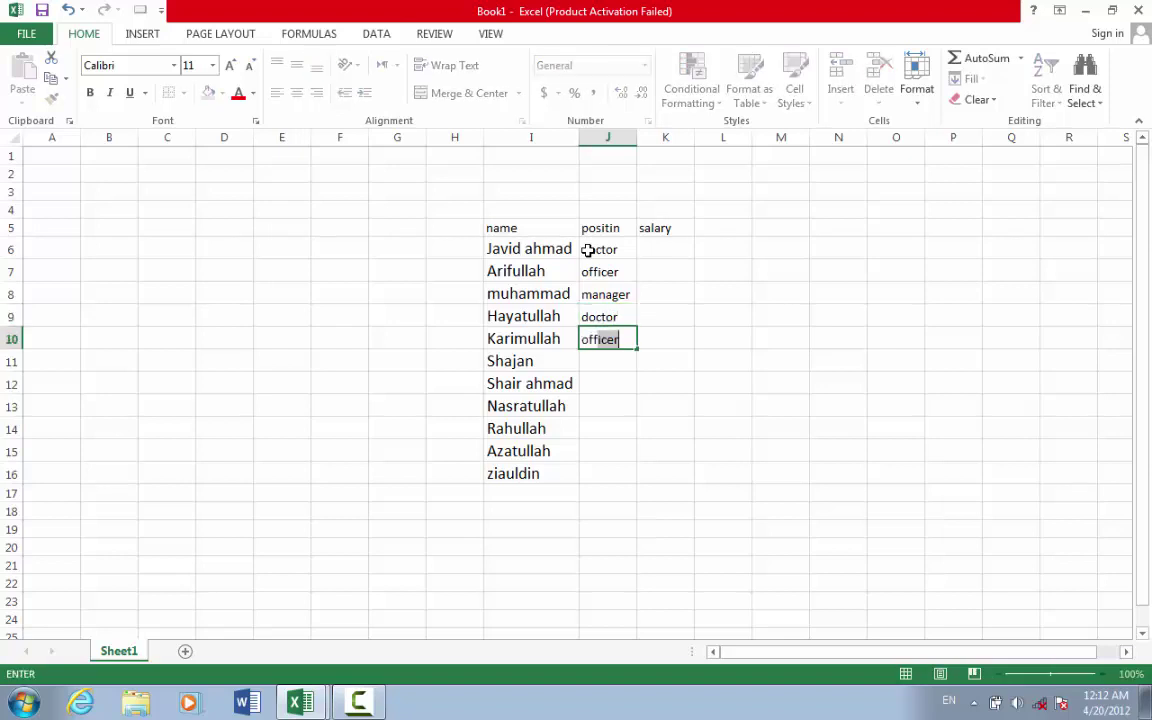
key("Return")
type("manager")
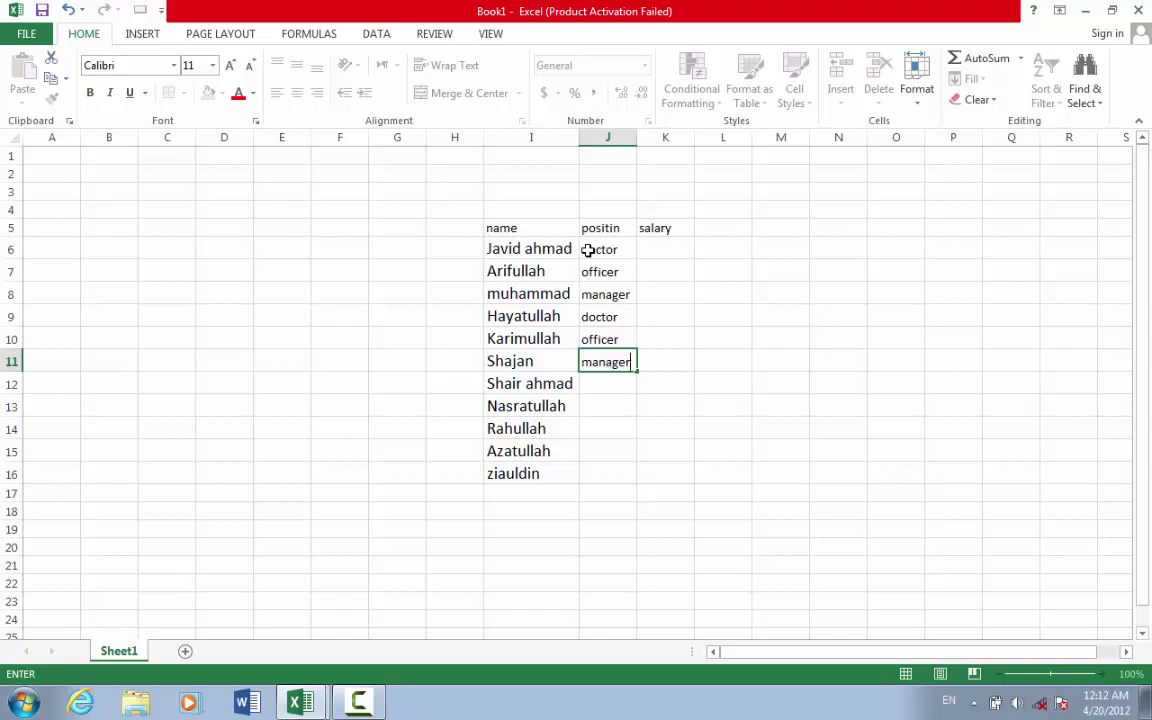
key("Return")
Enter officer in J12 and doctor in J13 of the position column.
type("offiv")
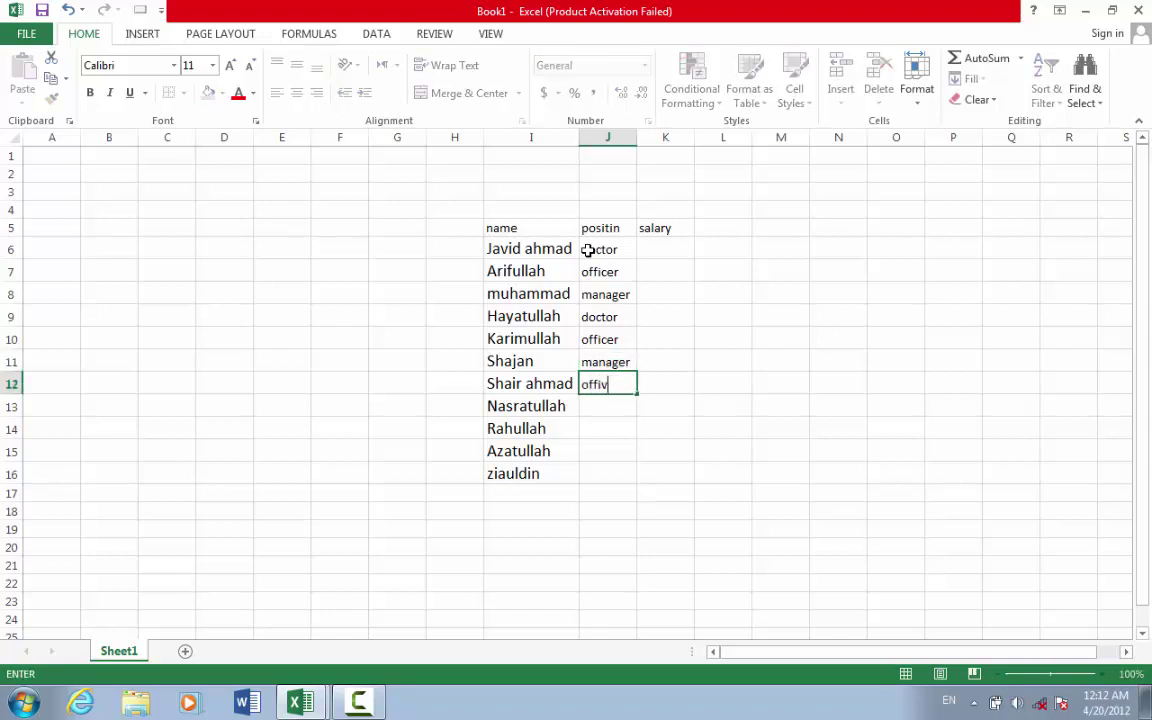
key("BackSpace")
type("c")
key("BackSpace")
type("cer")
key("Return")
type("d")
key("Return")
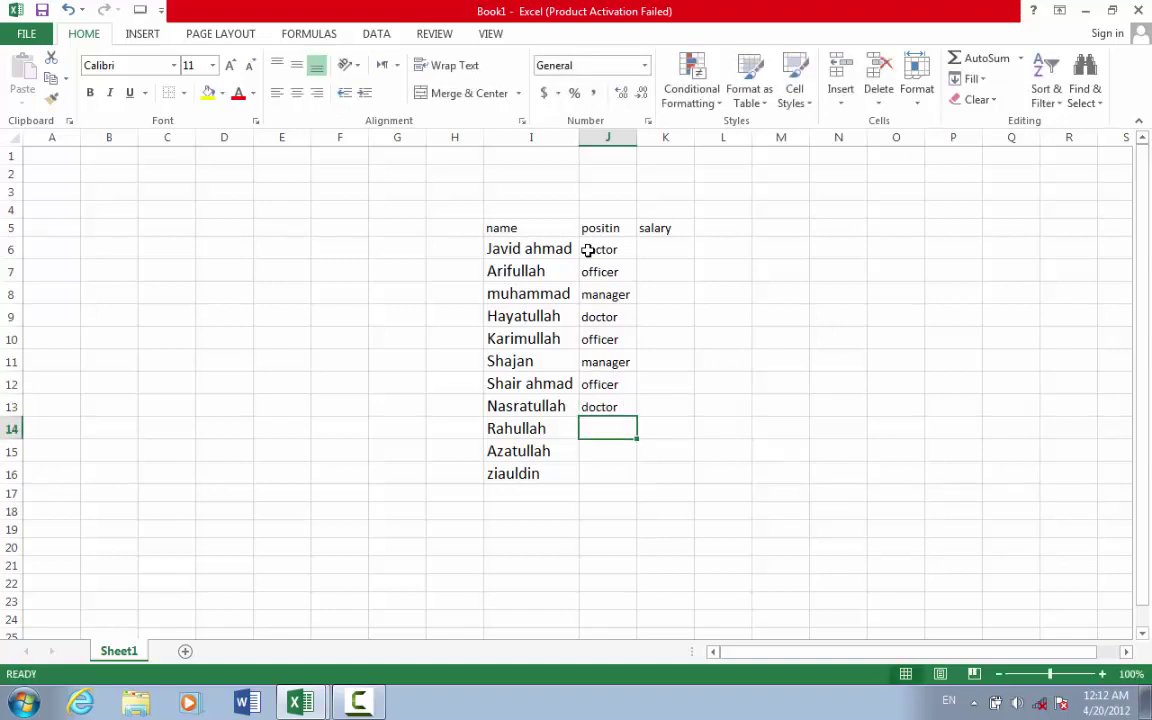
Complete the position column by entering manager, officer and doctor in J14:J16.
type("manager")
key("Return")
type("o")
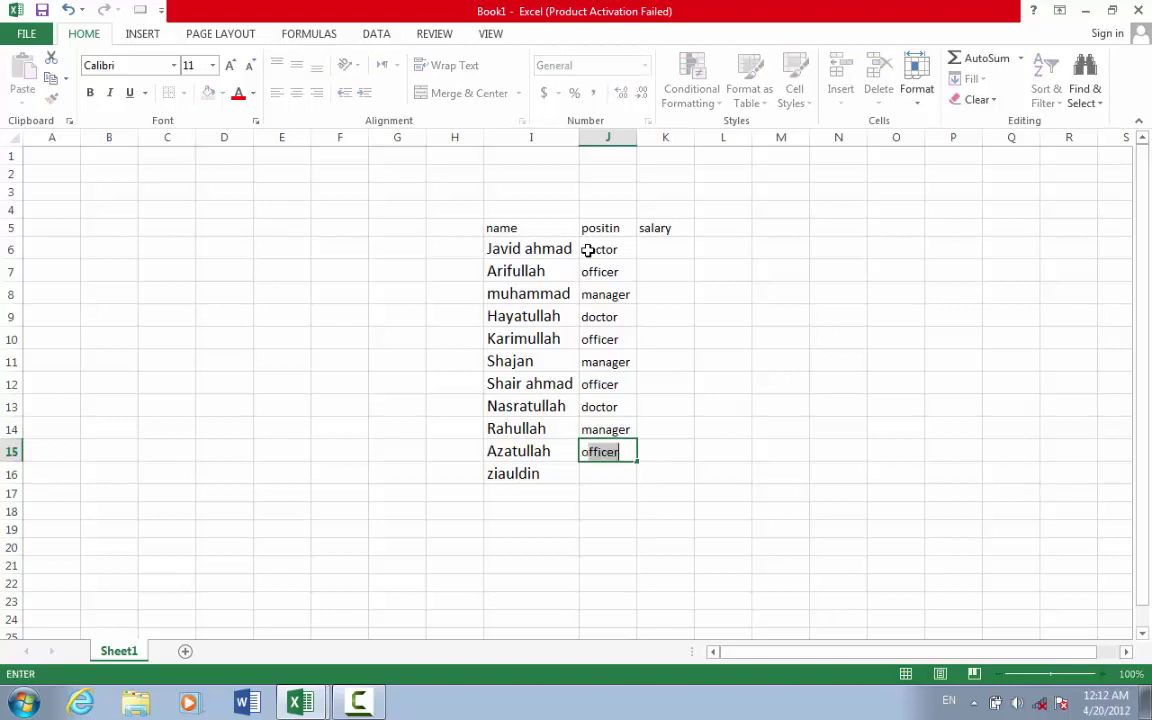
key("Return")
type("d")
key("Return")
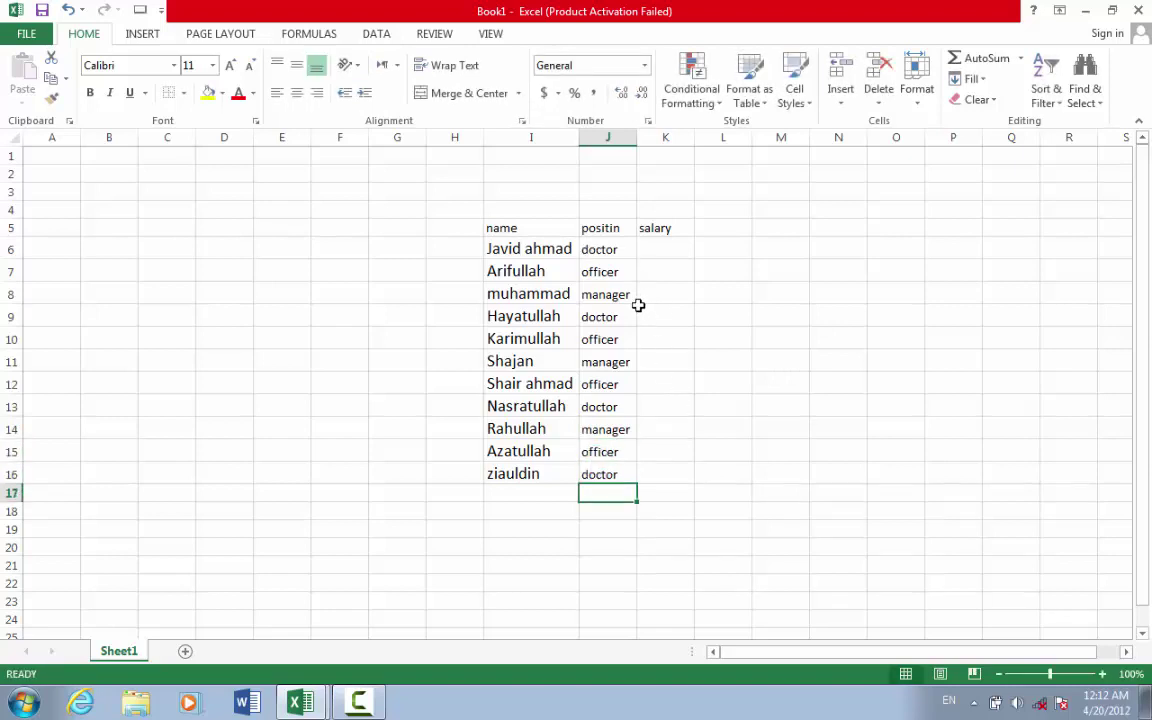
Enter the salaries 2000, 3000 and 4000 in cells K6:K8.
left_click(666, 246)
type("2000")
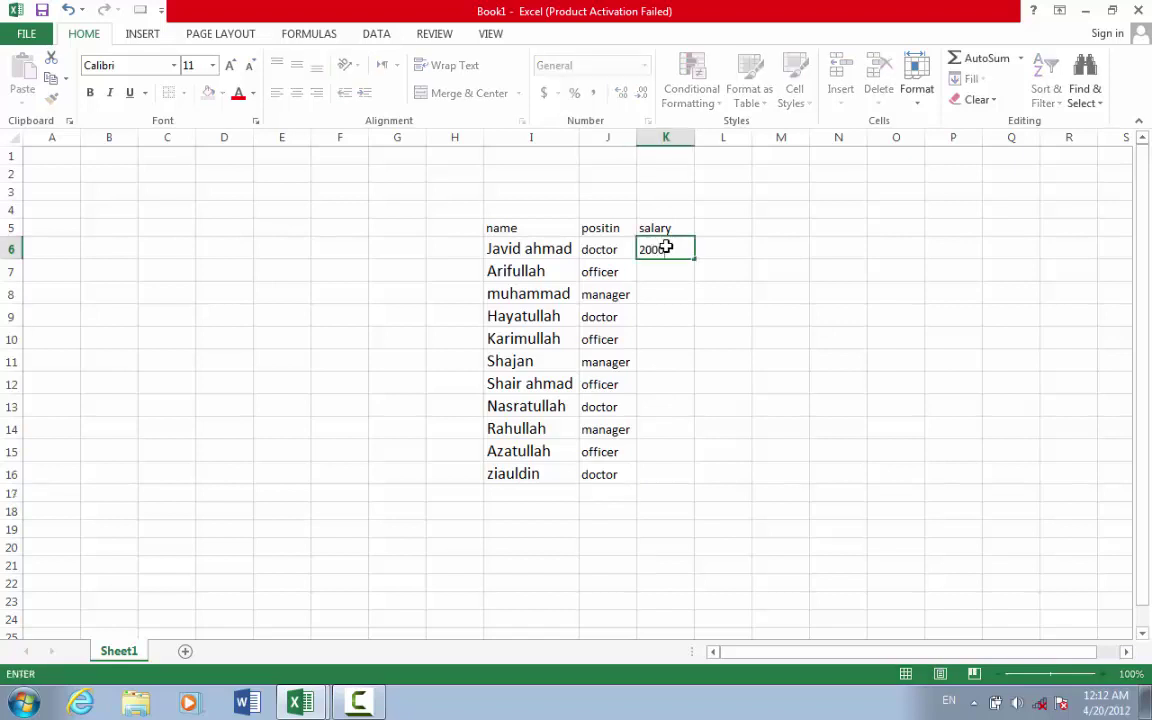
key("Return")
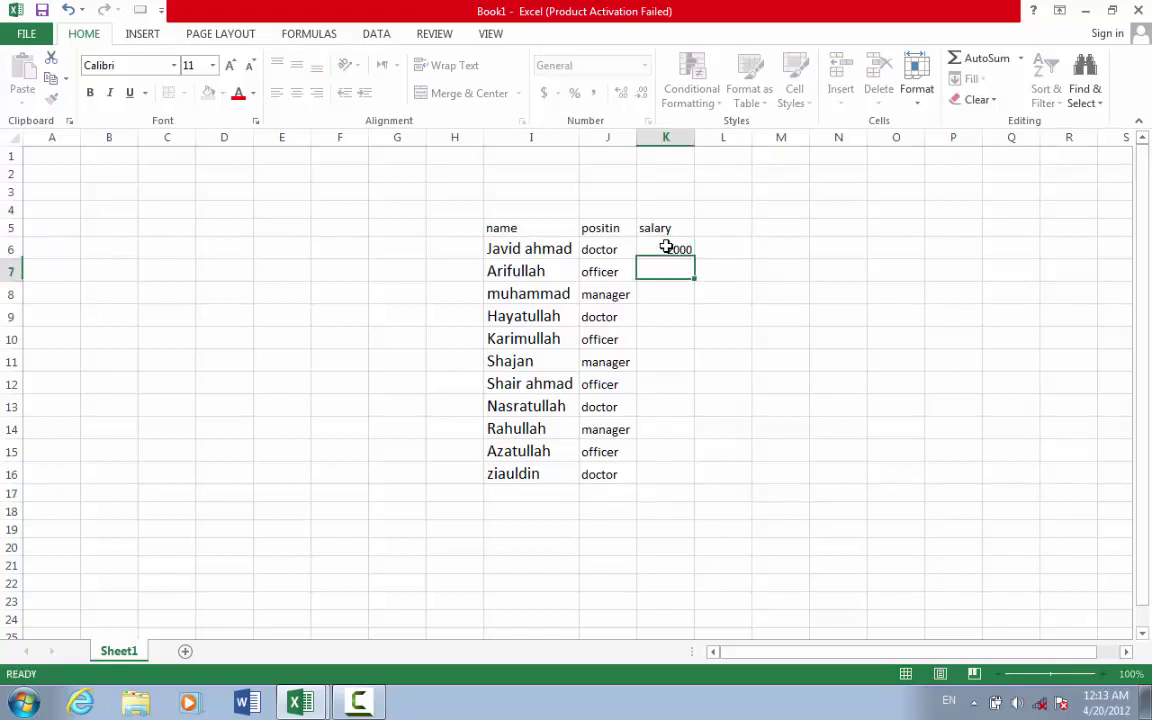
type("3000")
key("Return")
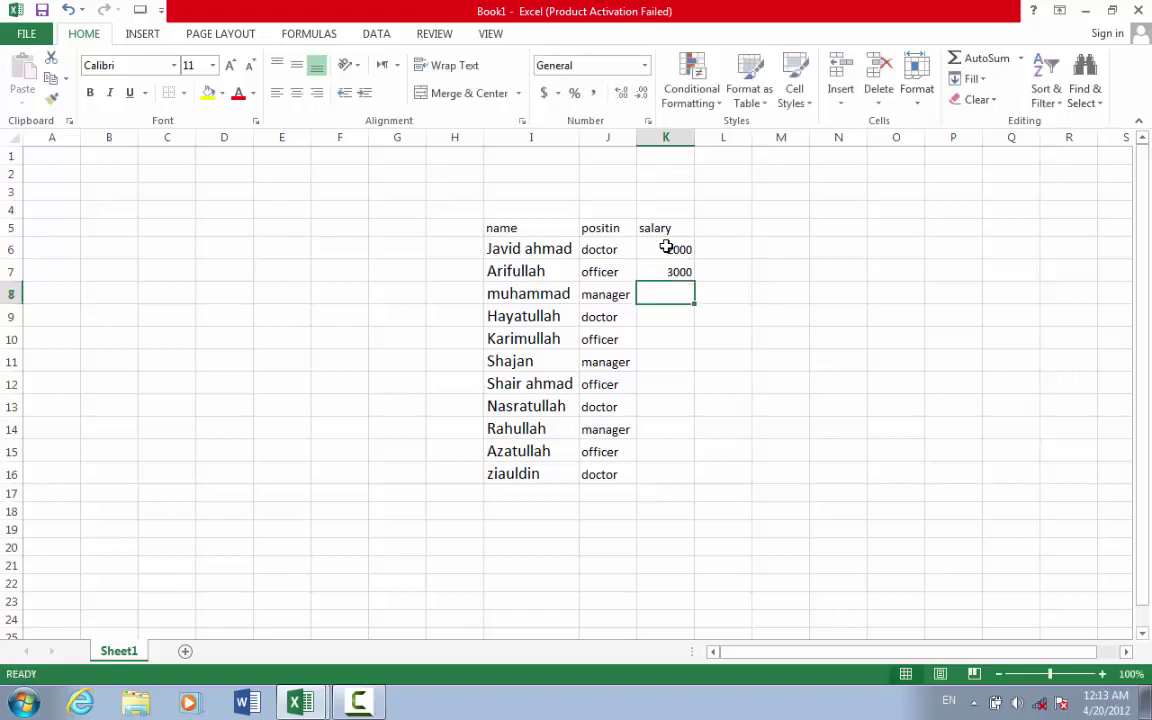
type("4000")
key("Return")
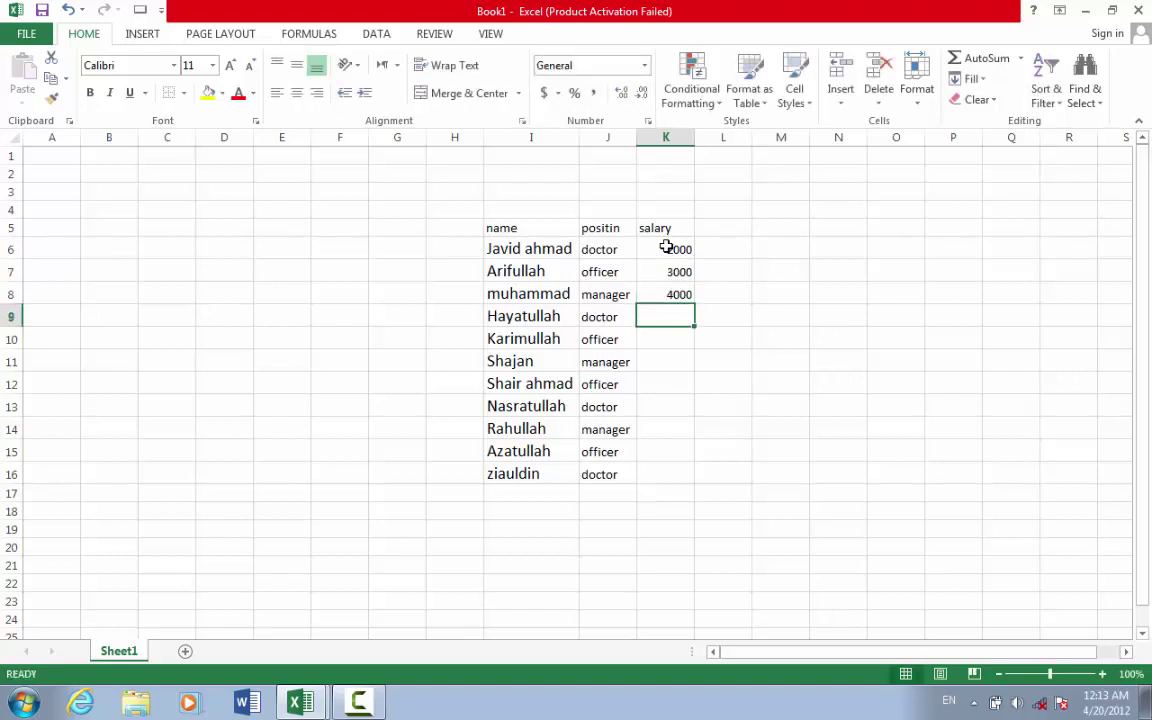
Enter the salaries 4000, 3900 and 2000 in cells K9:K11.
type("4000")
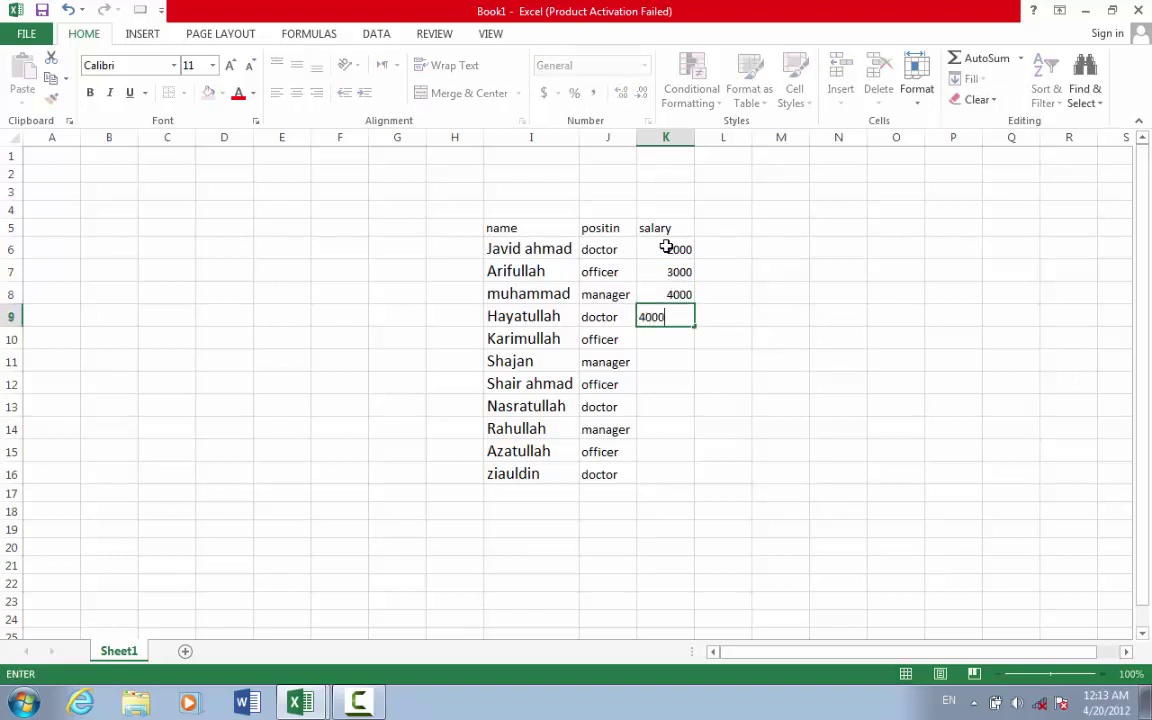
key("Return")
type("3900")
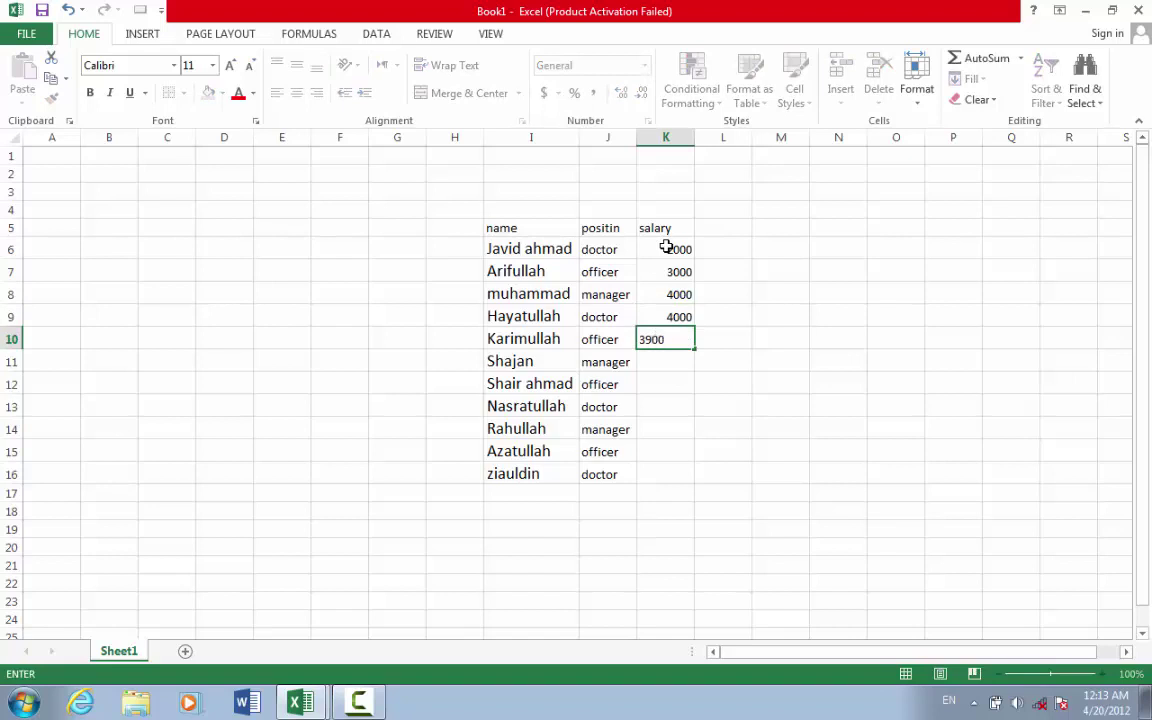
key("Return")
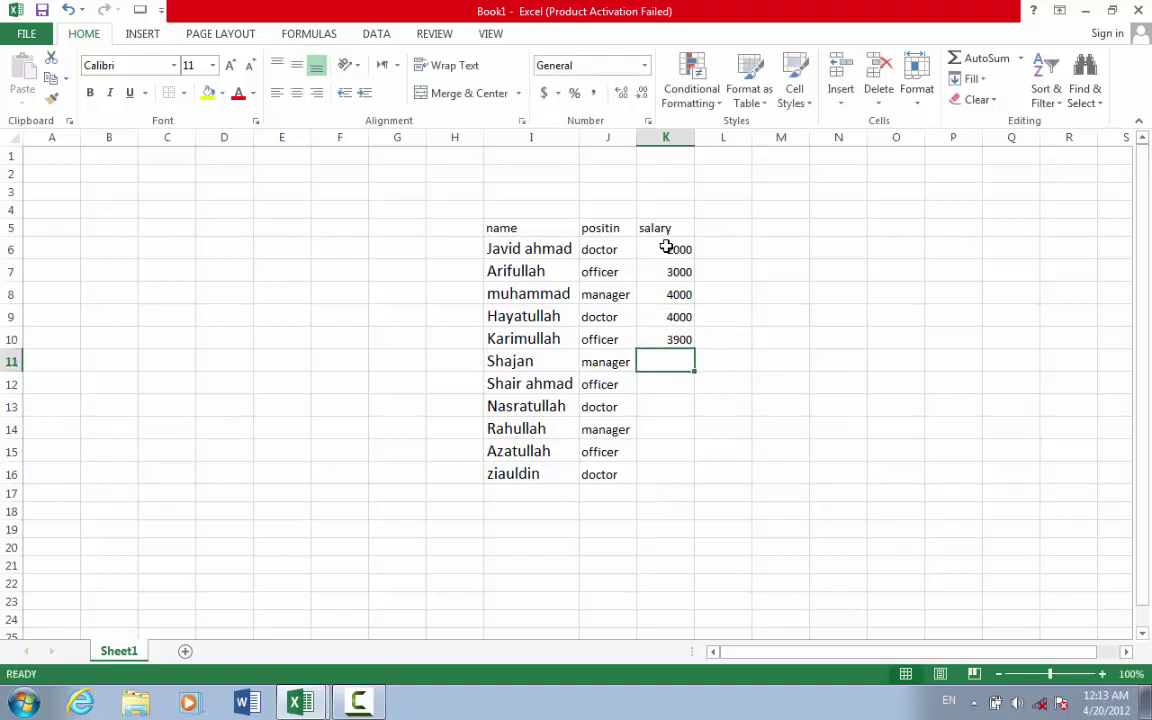
type("2000")
key("Return")
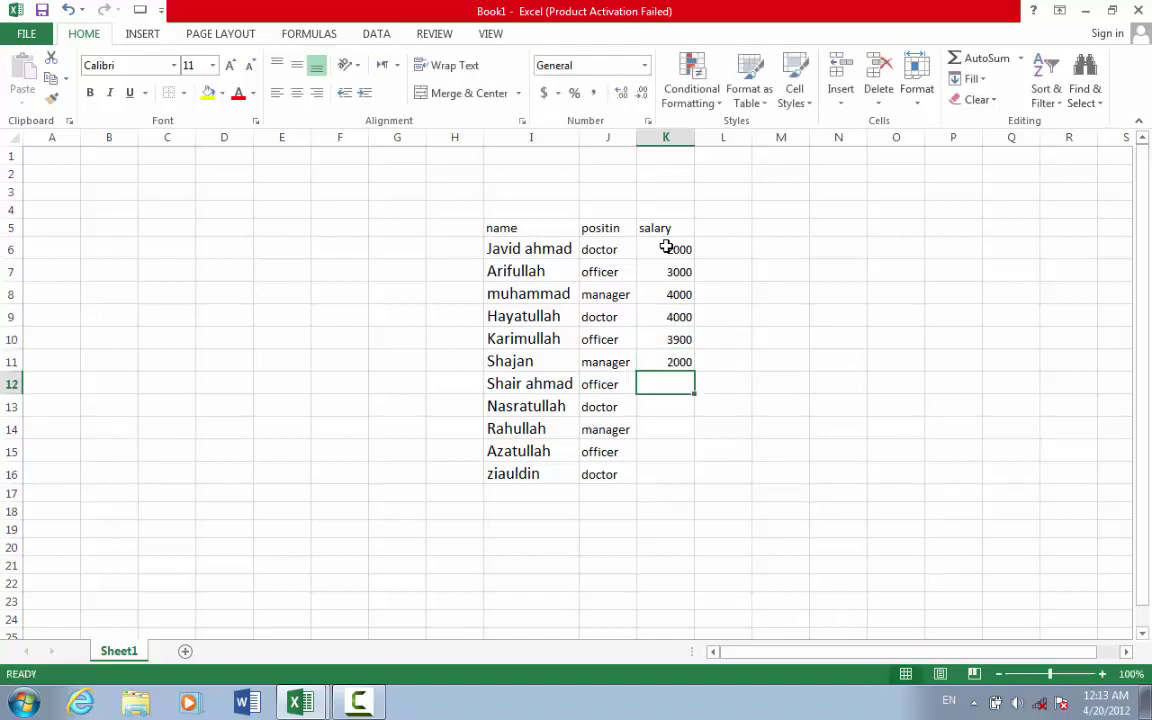
Complete the salary column by entering 5000, 3000, 6000, 3000 and 3000 in cells K12:K16.
type("5000")
key("Return")
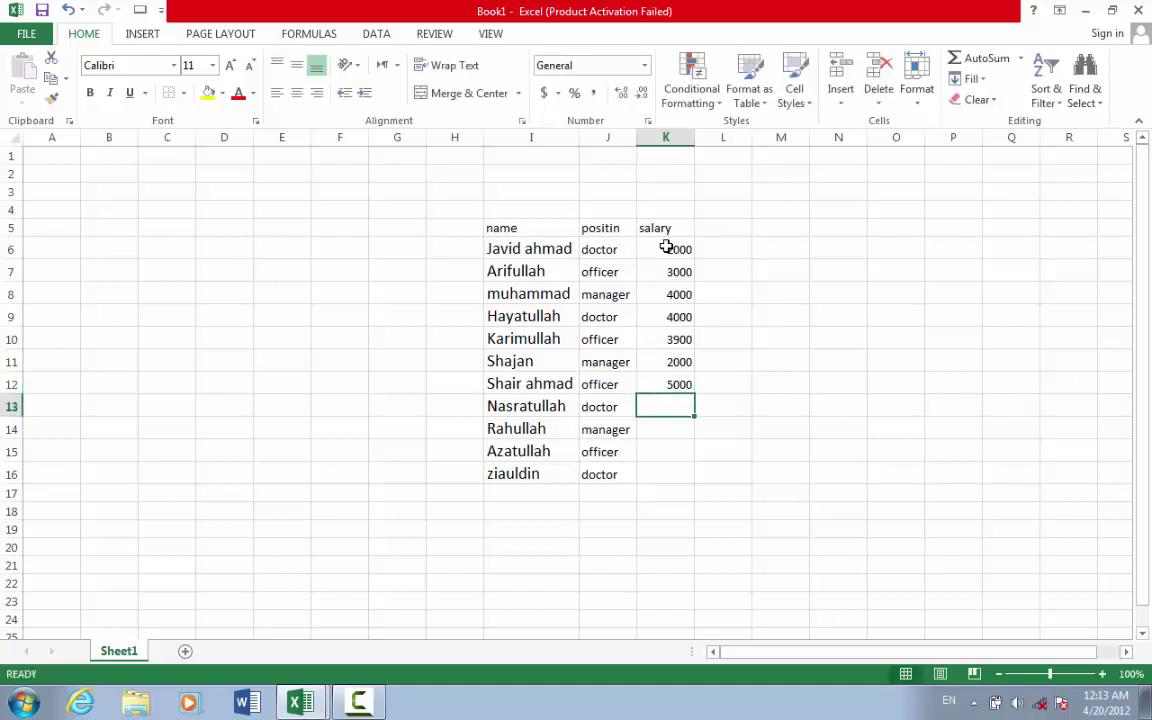
type("3000")
key("Return")
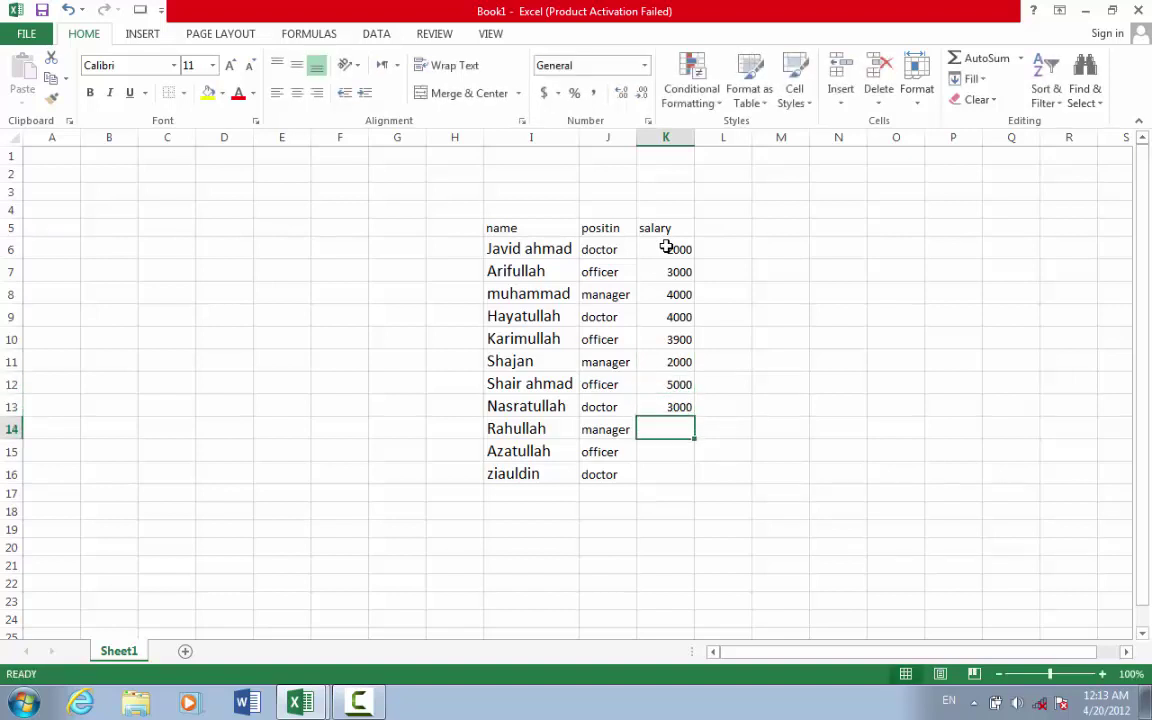
type("6000")
key("Return")
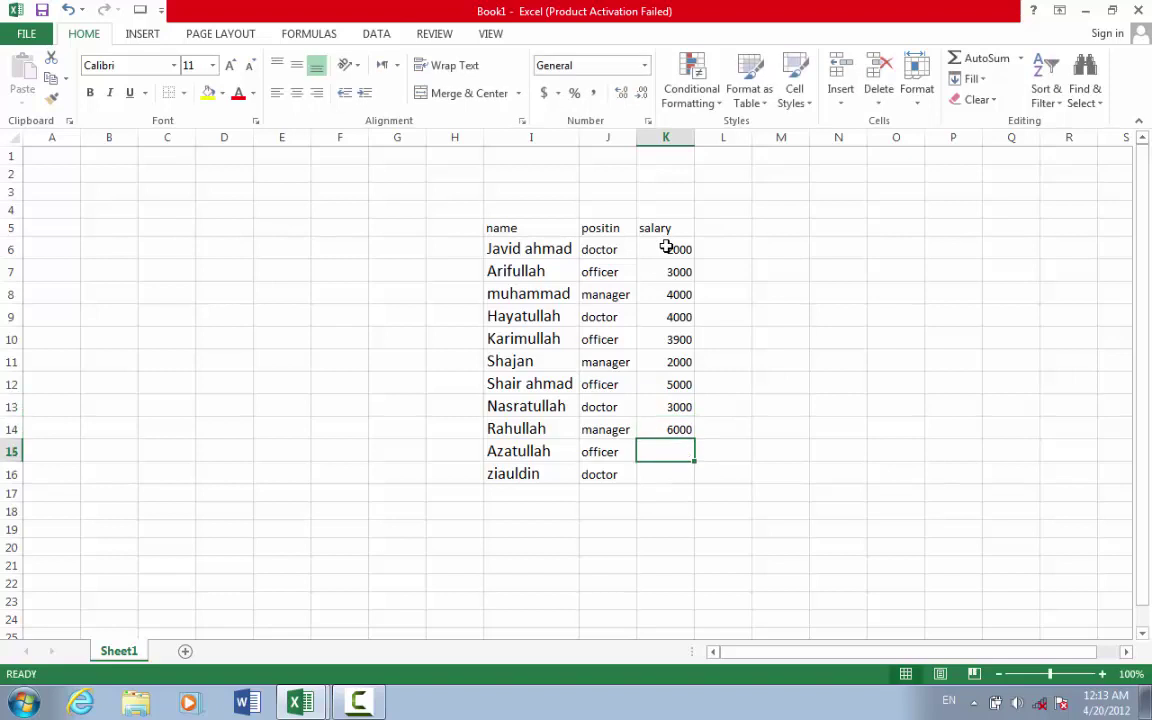
type("3000")
key("Return")
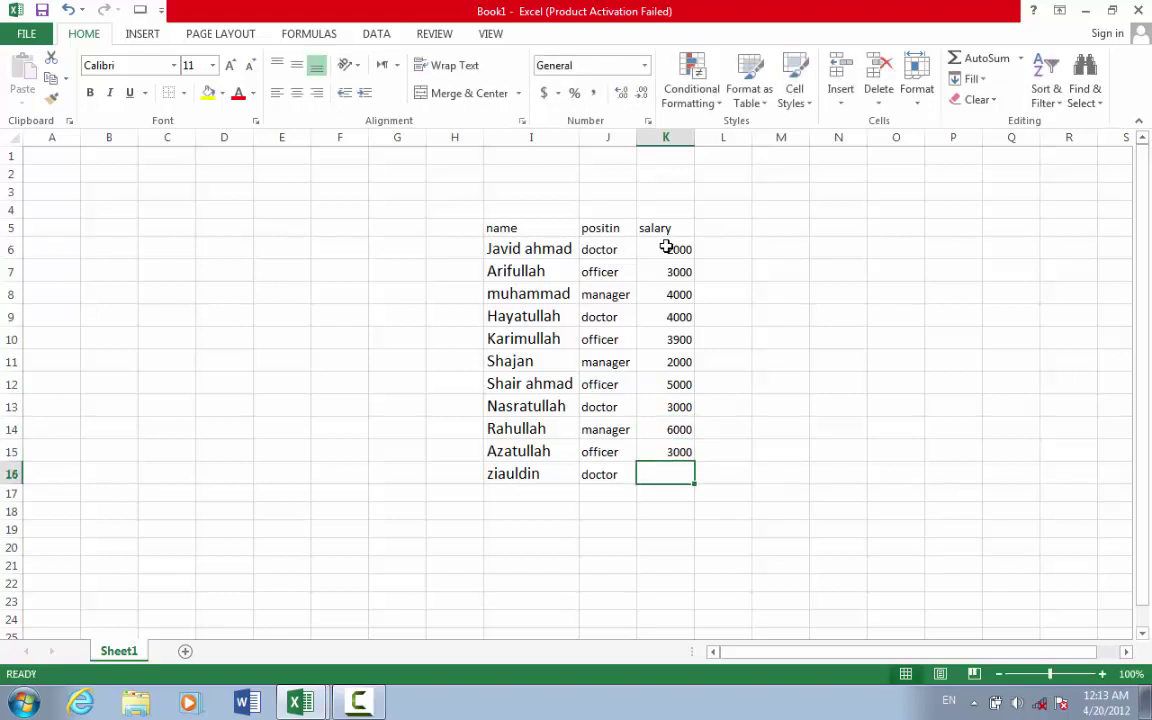
type("3000")
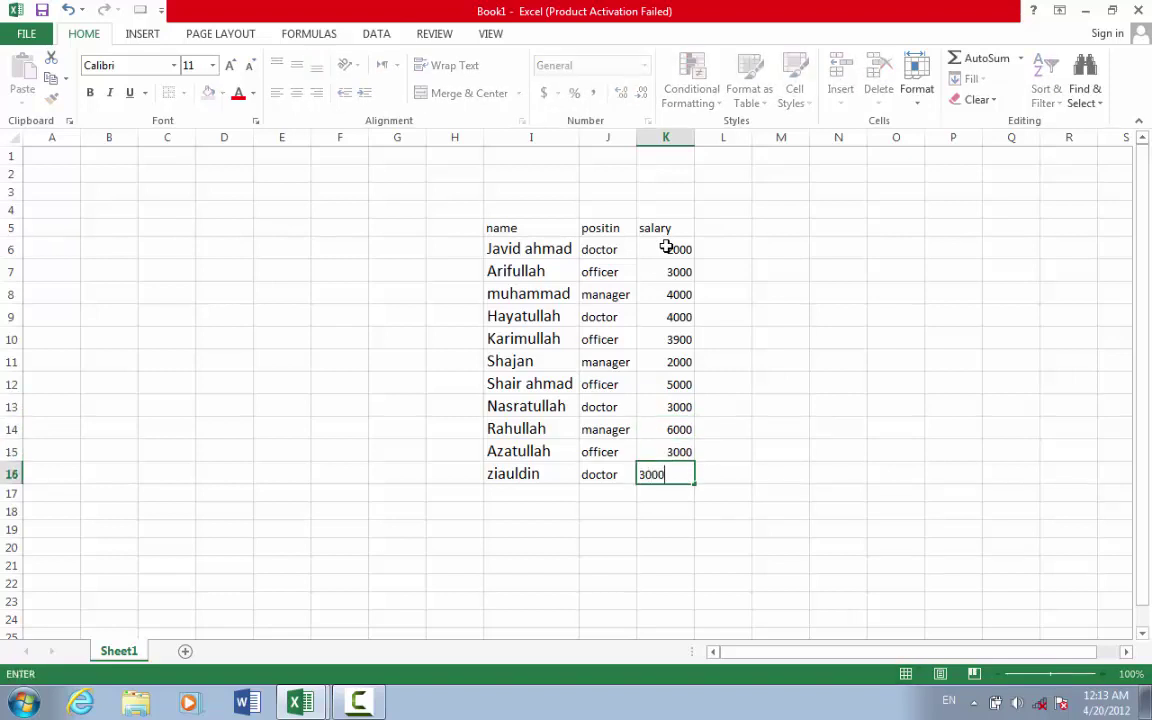
key("Return")
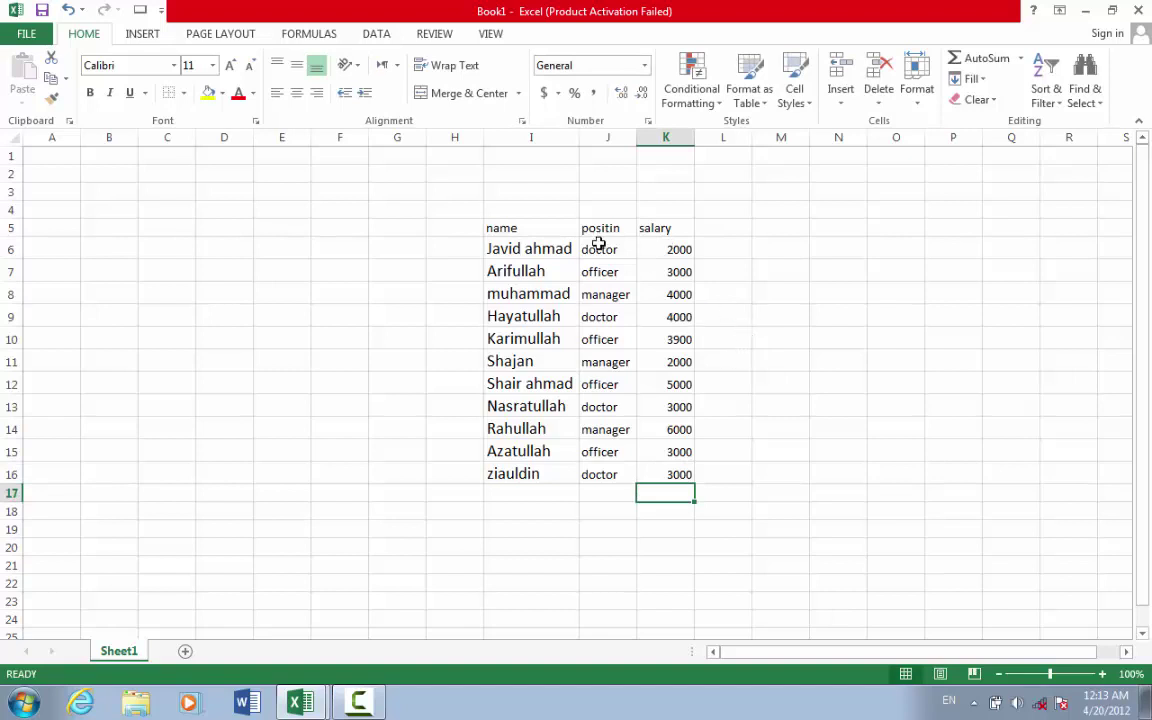
Sort only the position cells J6:J16 by values from A to Z, continuing with the current selection.
left_click_drag(607, 249, 607, 473)
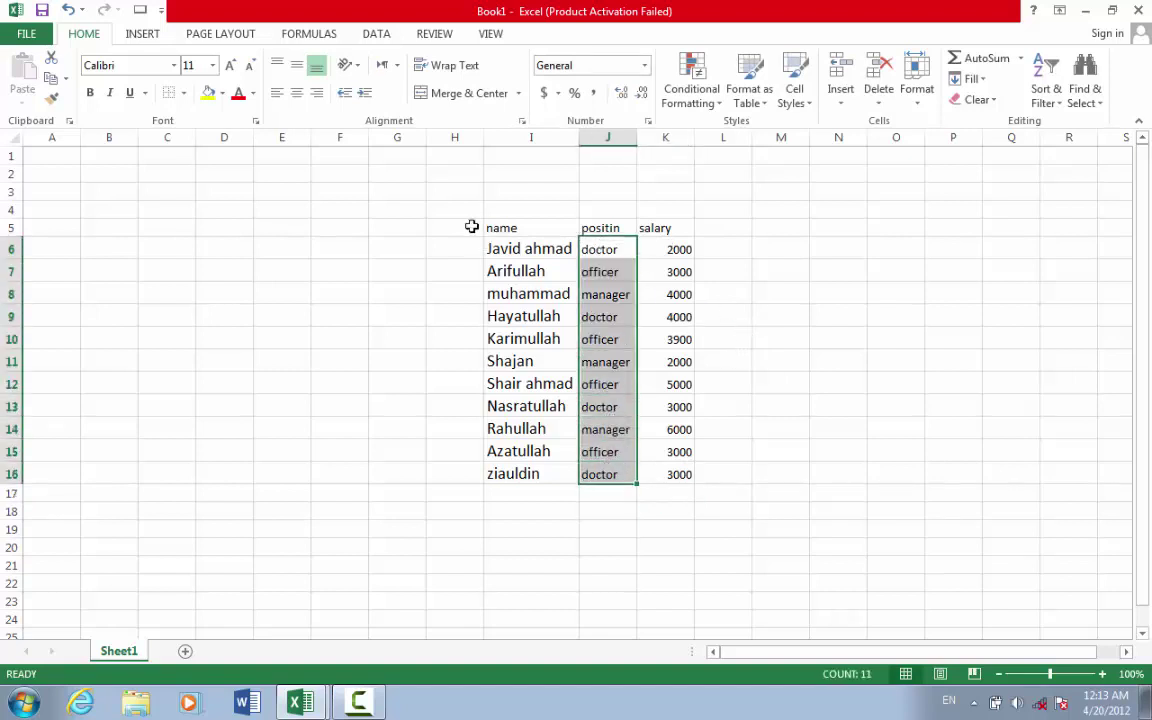
left_click(377, 36)
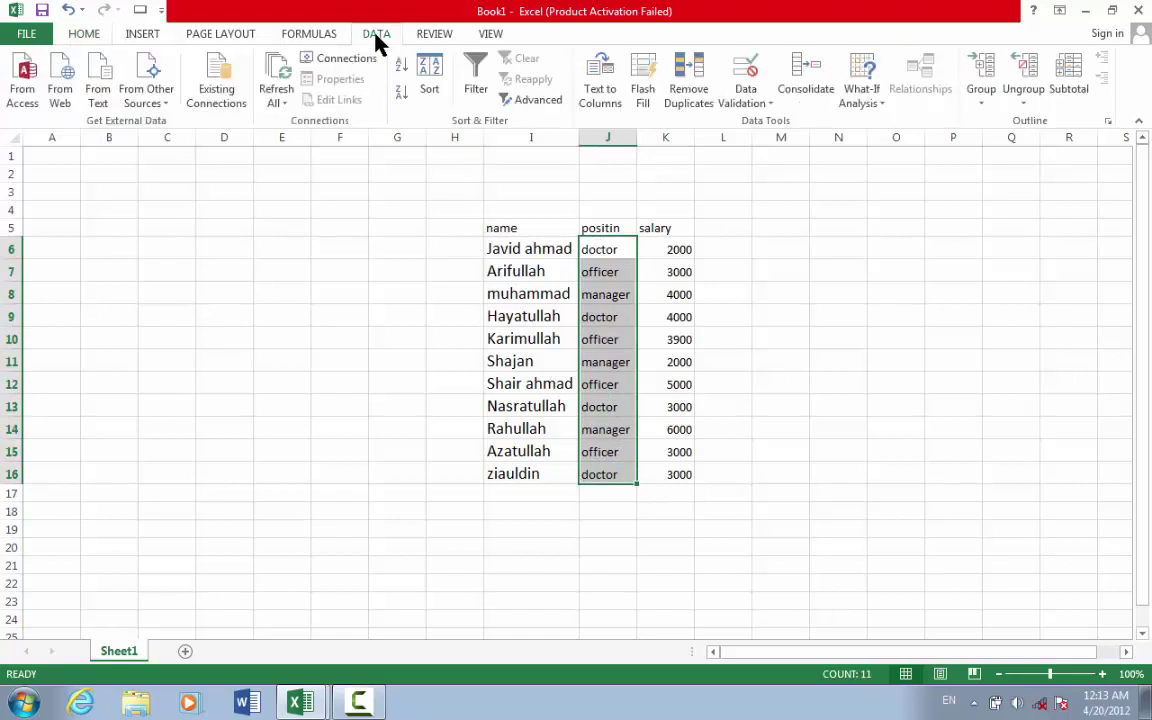
left_click(421, 87)
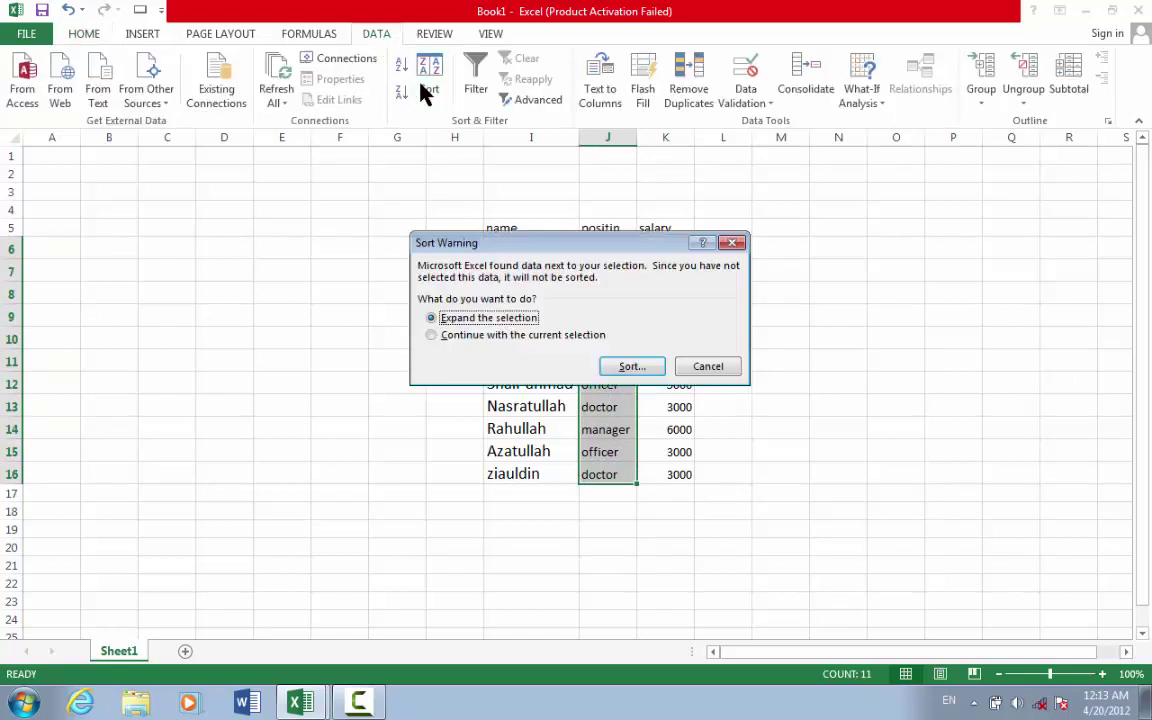
left_click(502, 336)
left_click(636, 368)
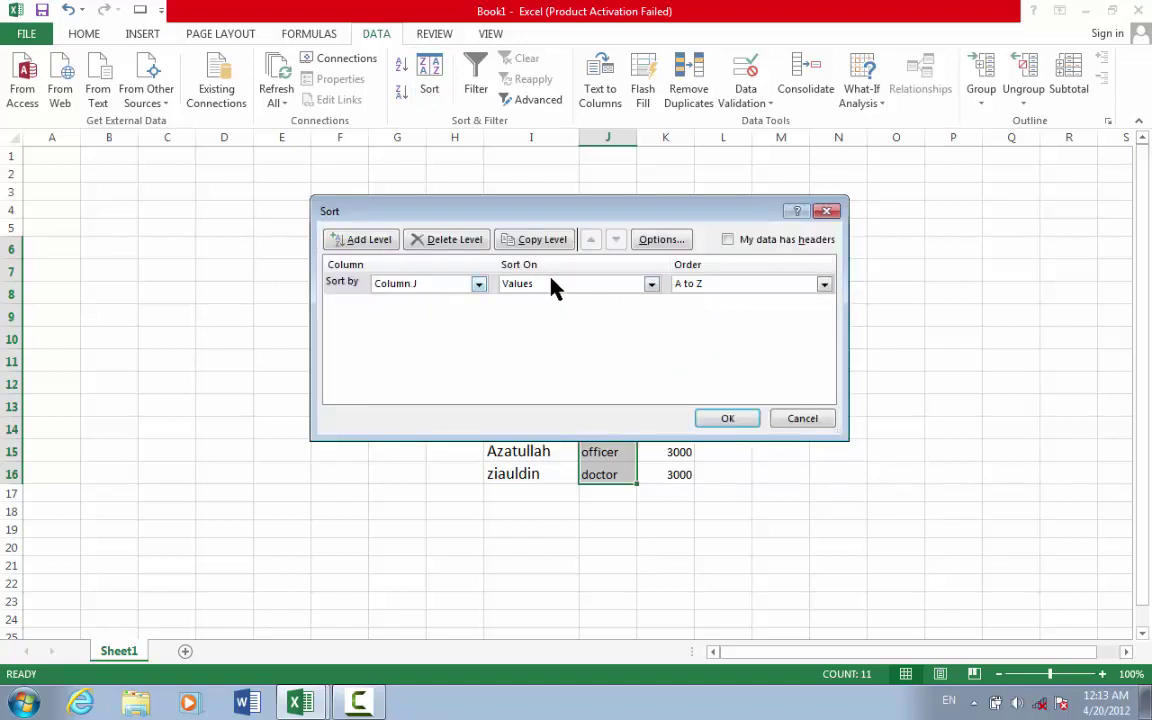
left_click(738, 419)
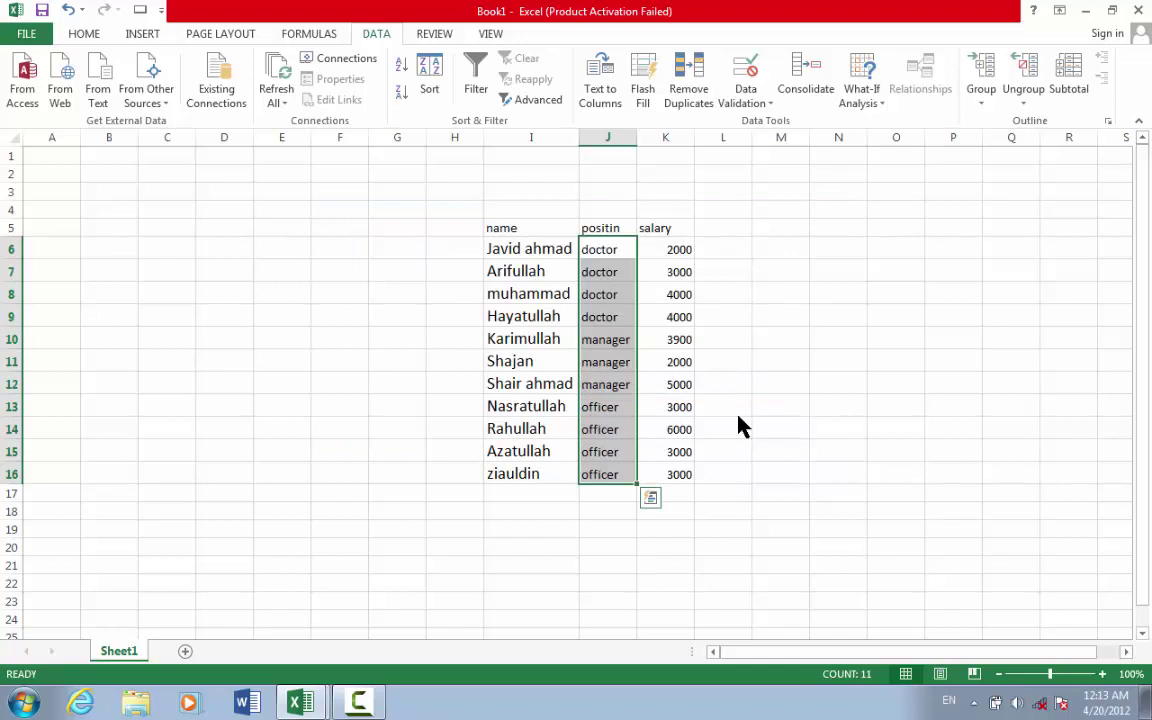
left_click(759, 276)
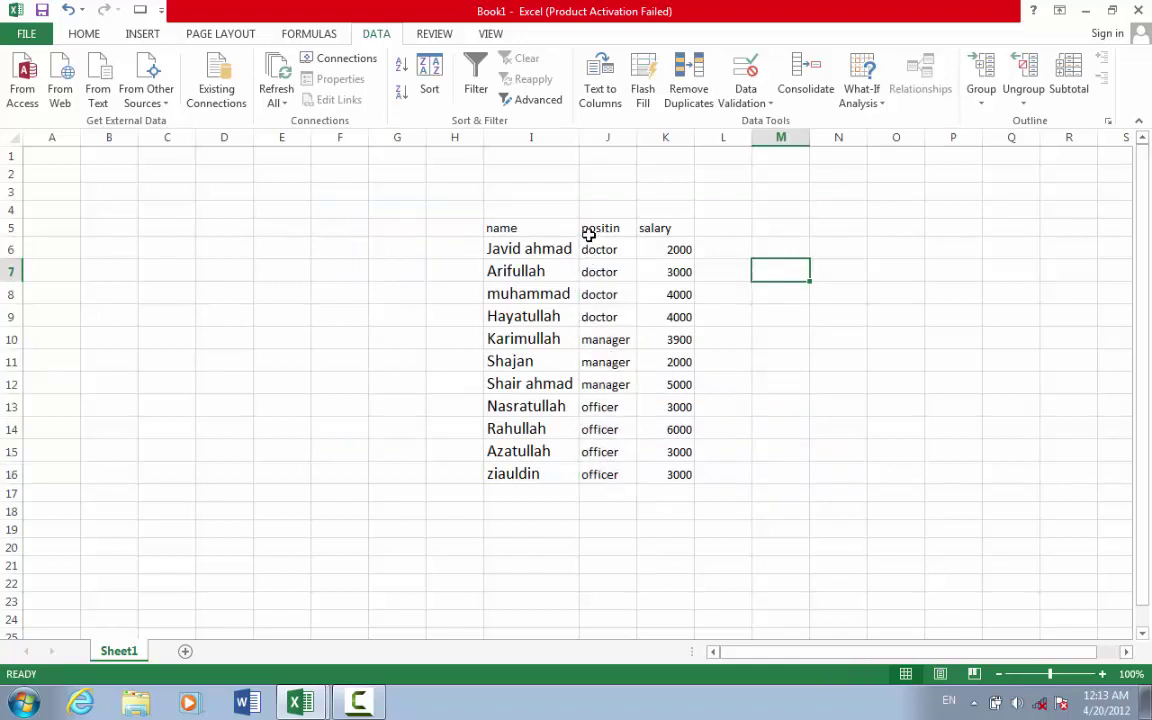
left_click_drag(588, 230, 668, 386)
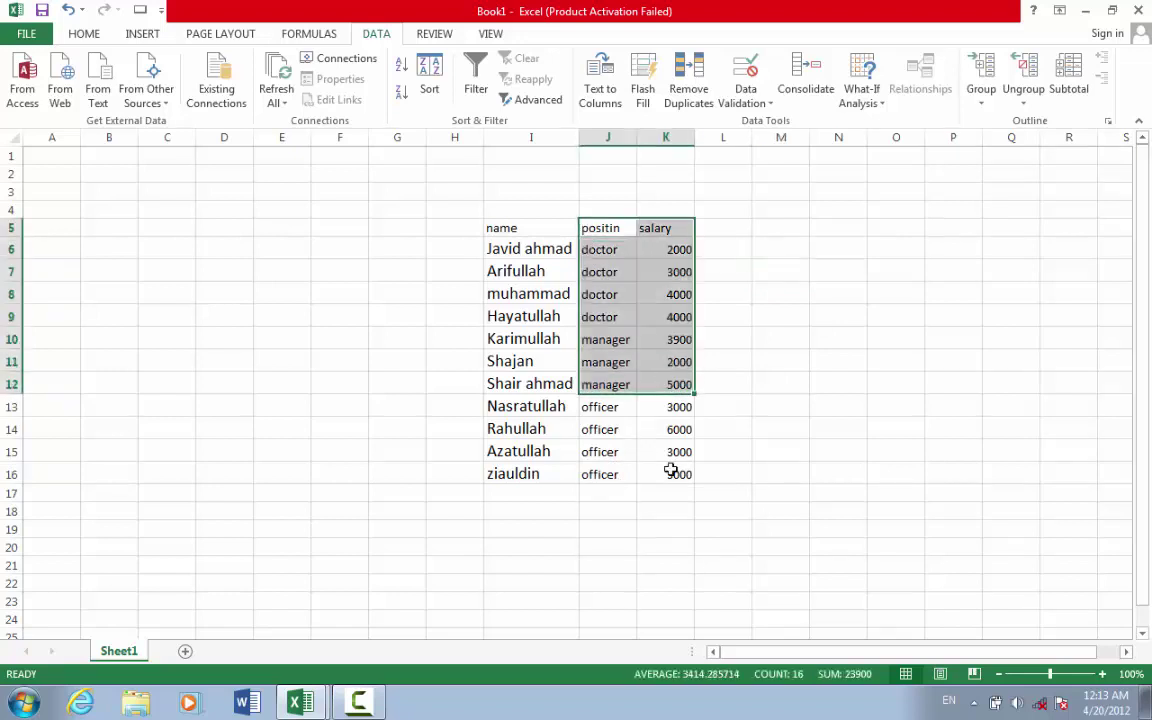
left_click_drag(670, 470, 670, 472)
left_click(738, 388)
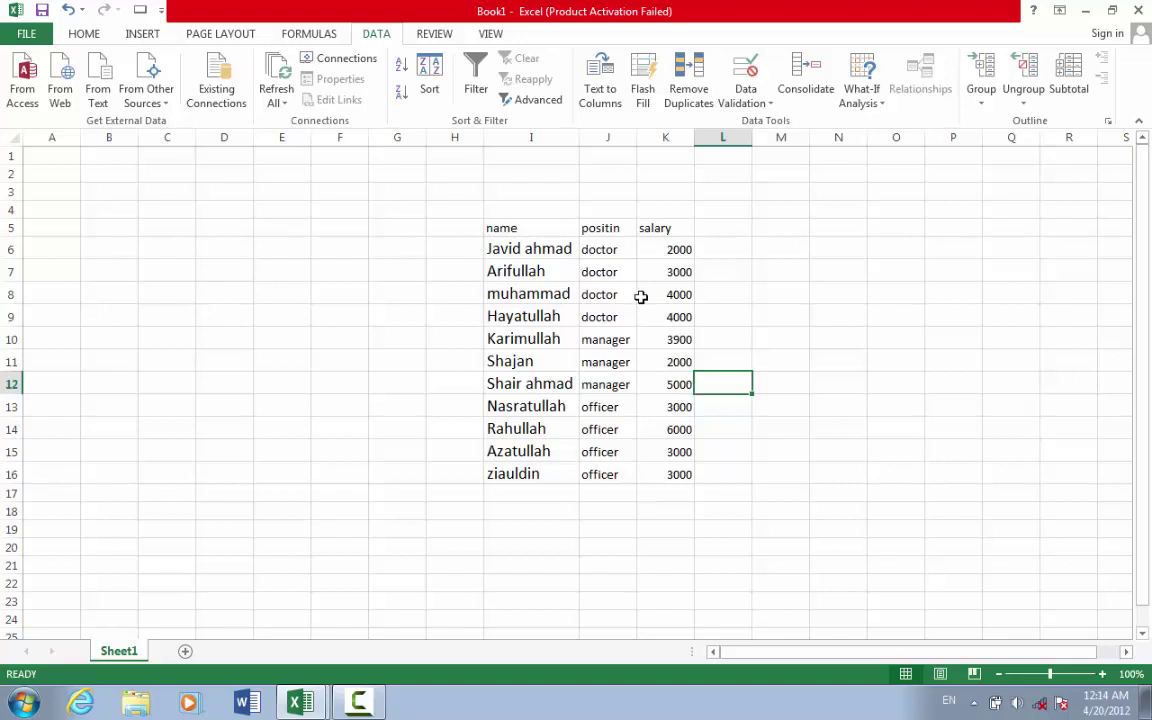
Add Sum subtotals of salary at each change in positin for the range J5:K16.
left_click_drag(597, 229, 676, 478)
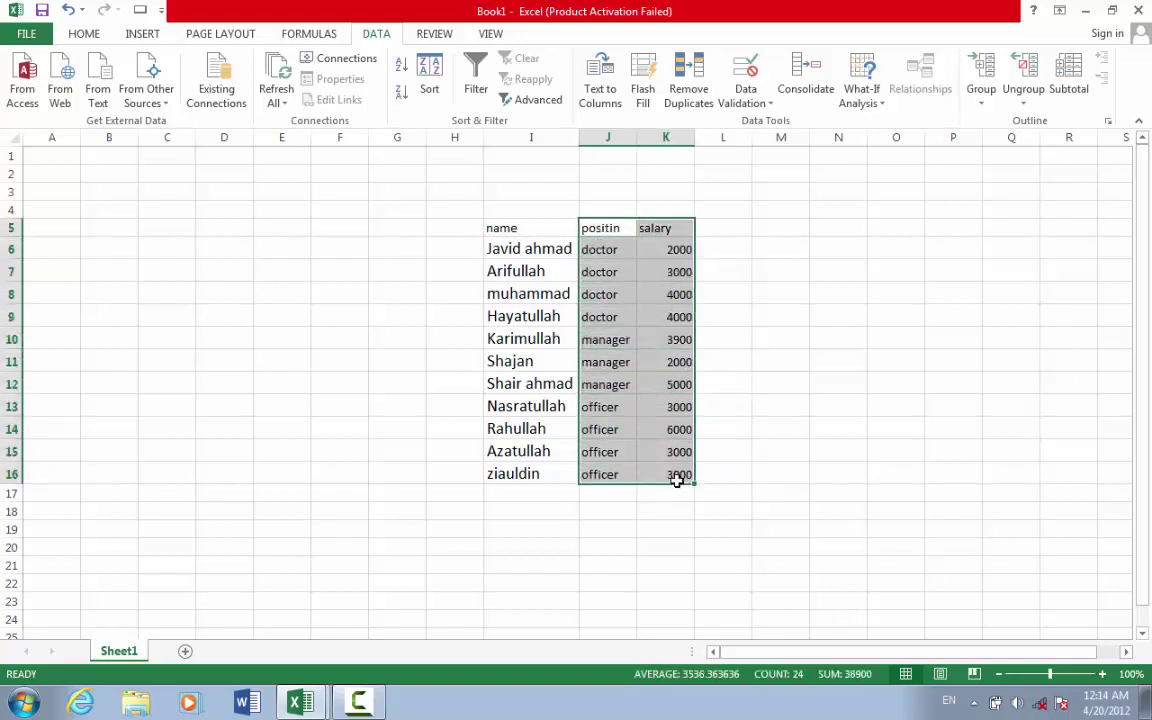
left_click(1068, 80)
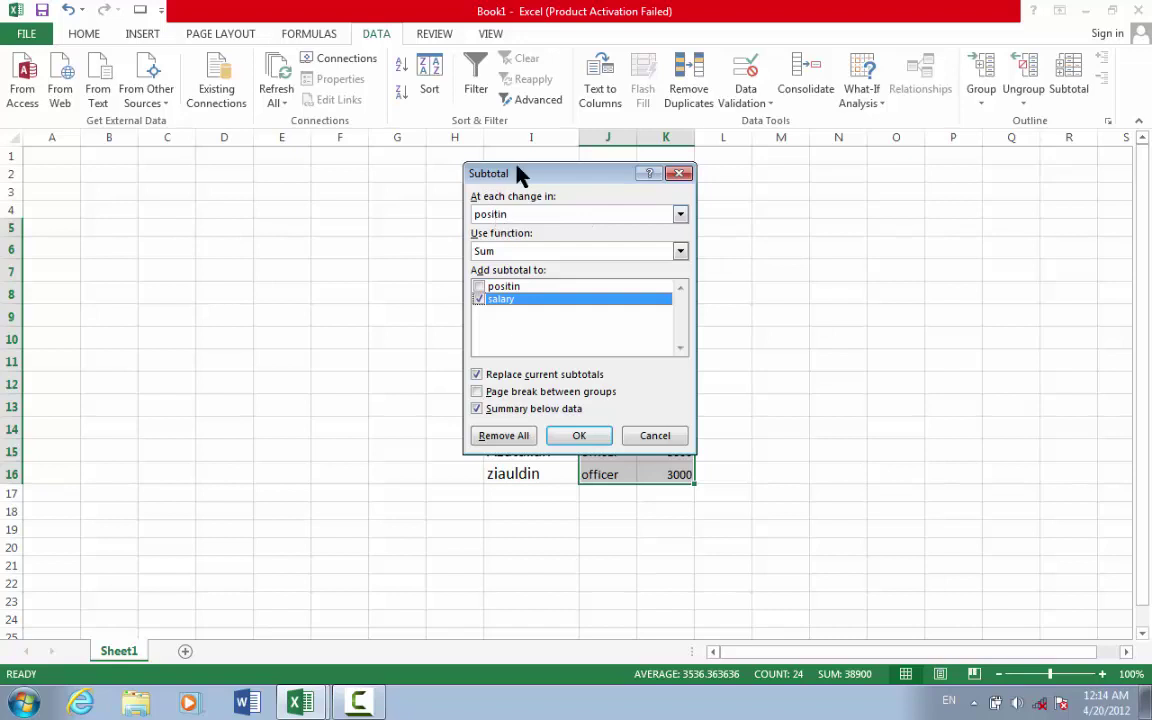
left_click_drag(518, 172, 670, 215)
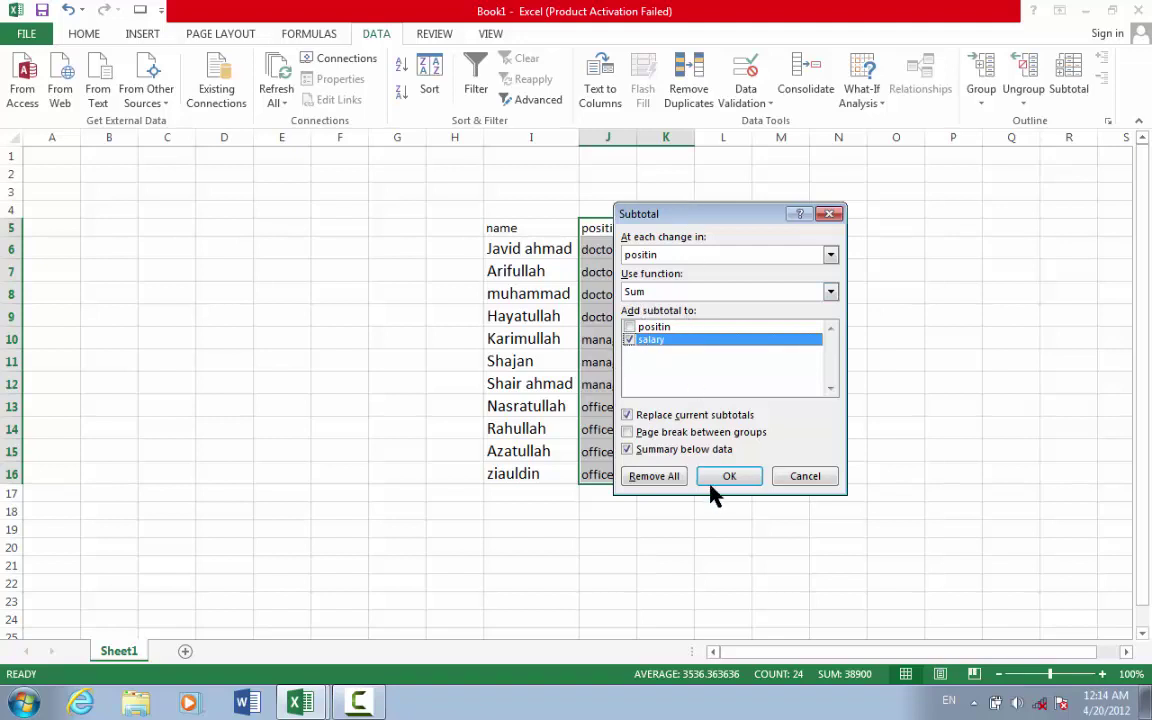
left_click(744, 479)
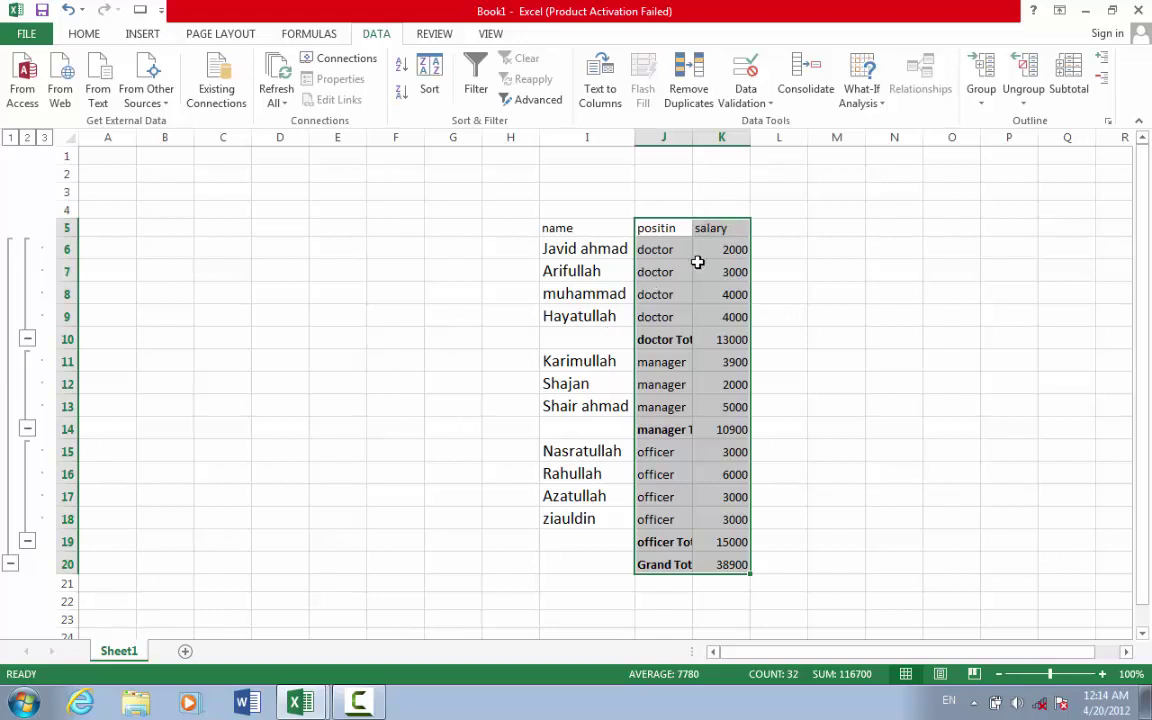
Autofit the width of column J and select the doctor Total salary in K10.
left_click(658, 273)
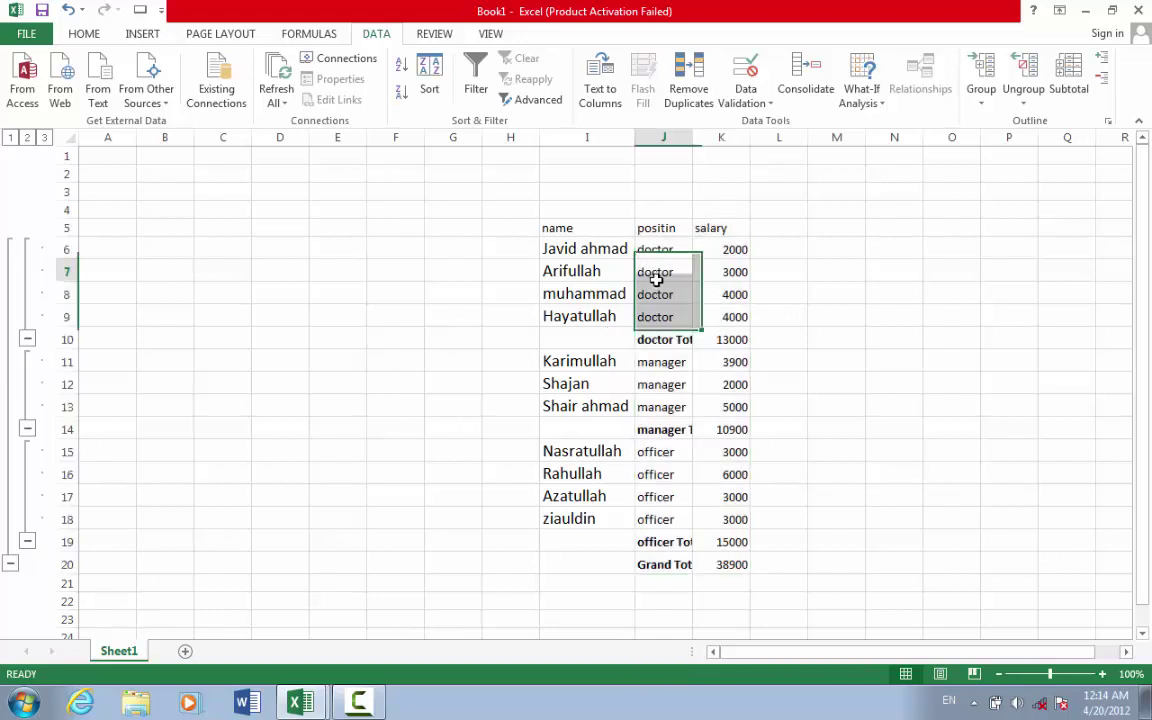
double_click(695, 140)
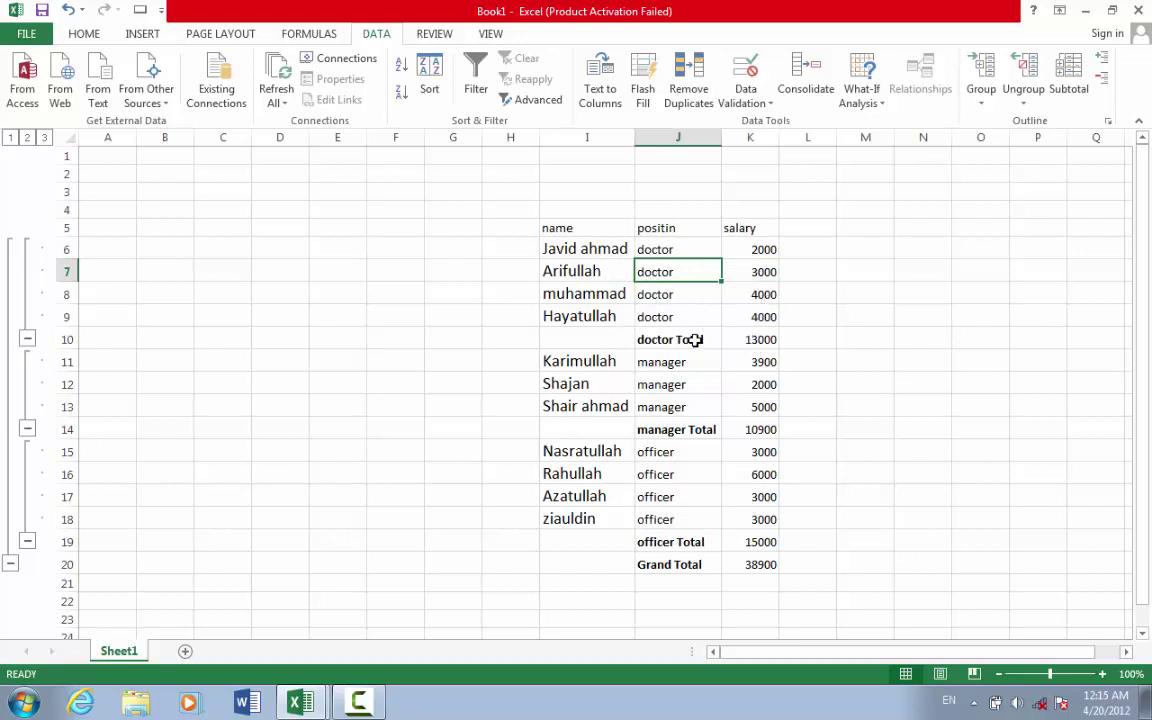
left_click(757, 339)
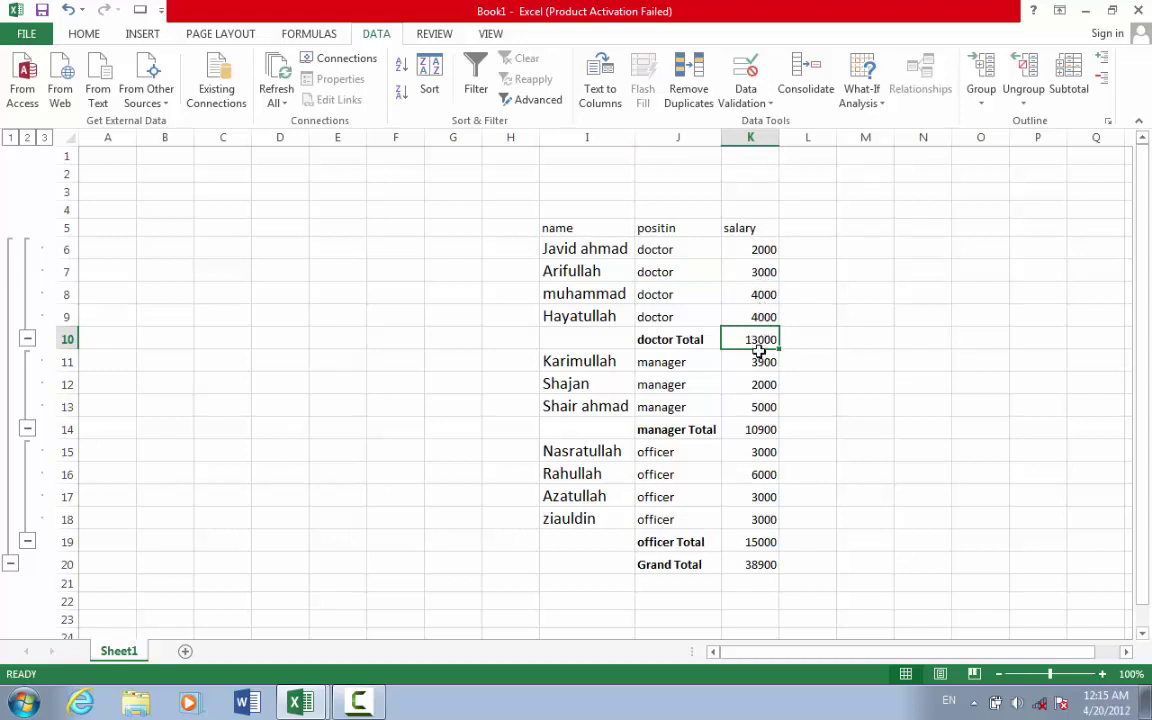
Collapse the doctor, manager and officer groups, and collapse and reopen the Grand Total group.
left_click(28, 340)
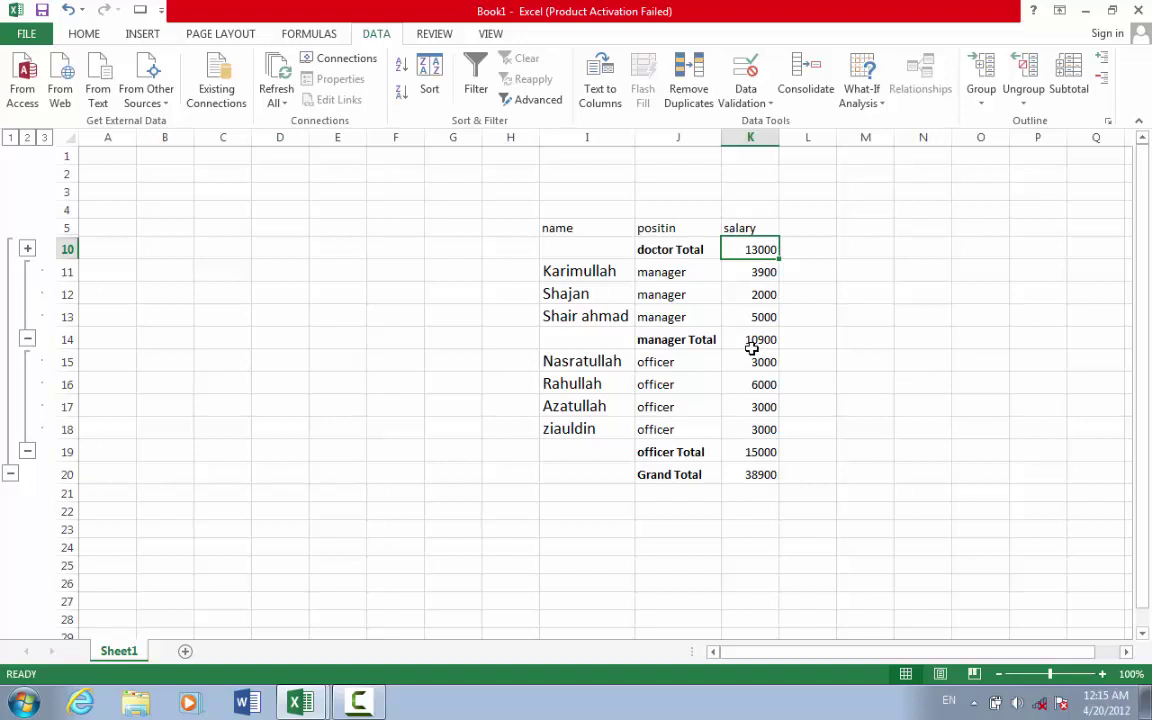
left_click(28, 341)
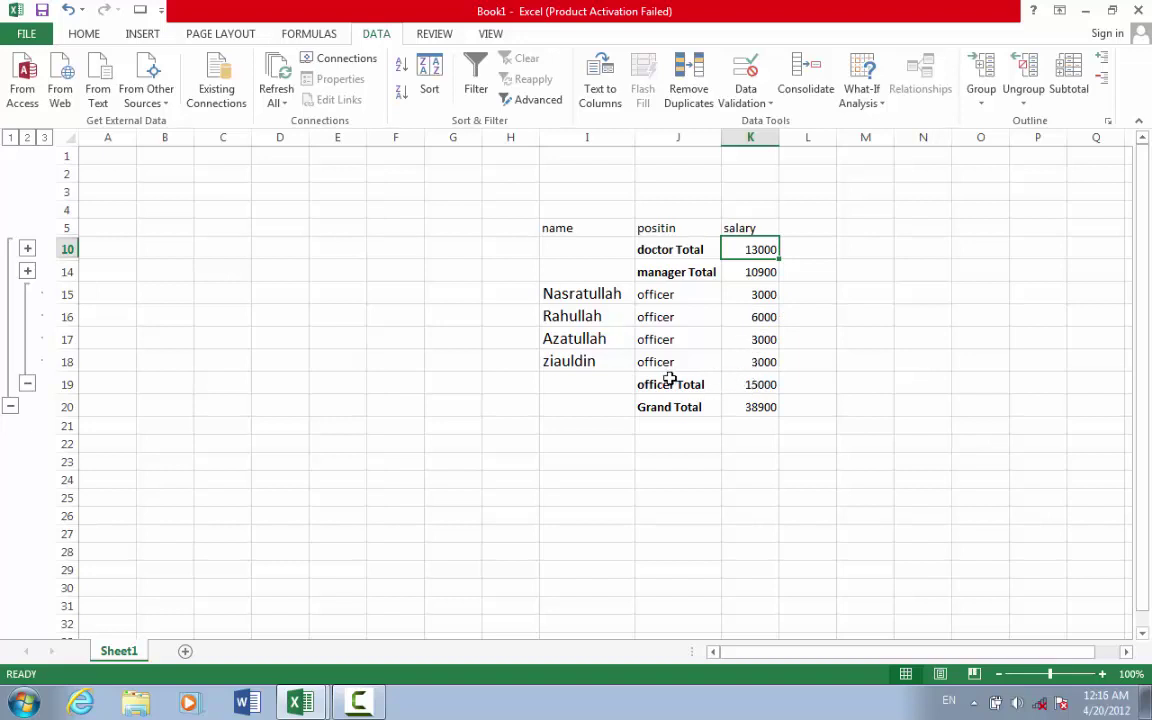
left_click(27, 385)
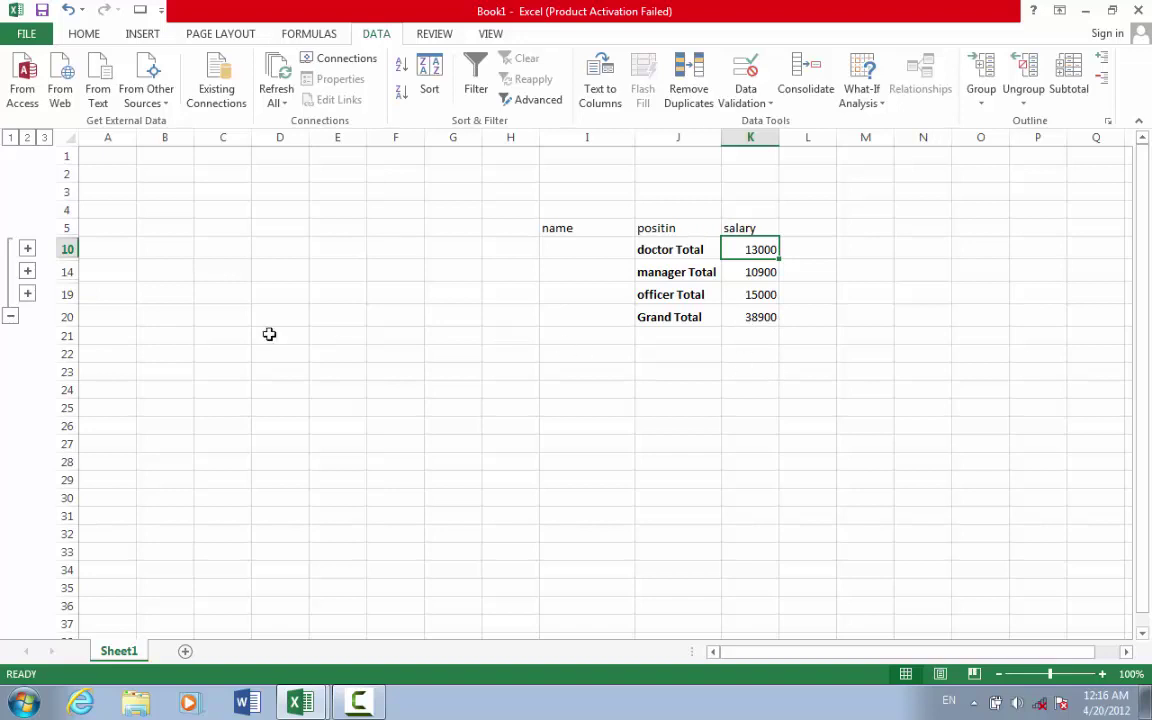
left_click(11, 316)
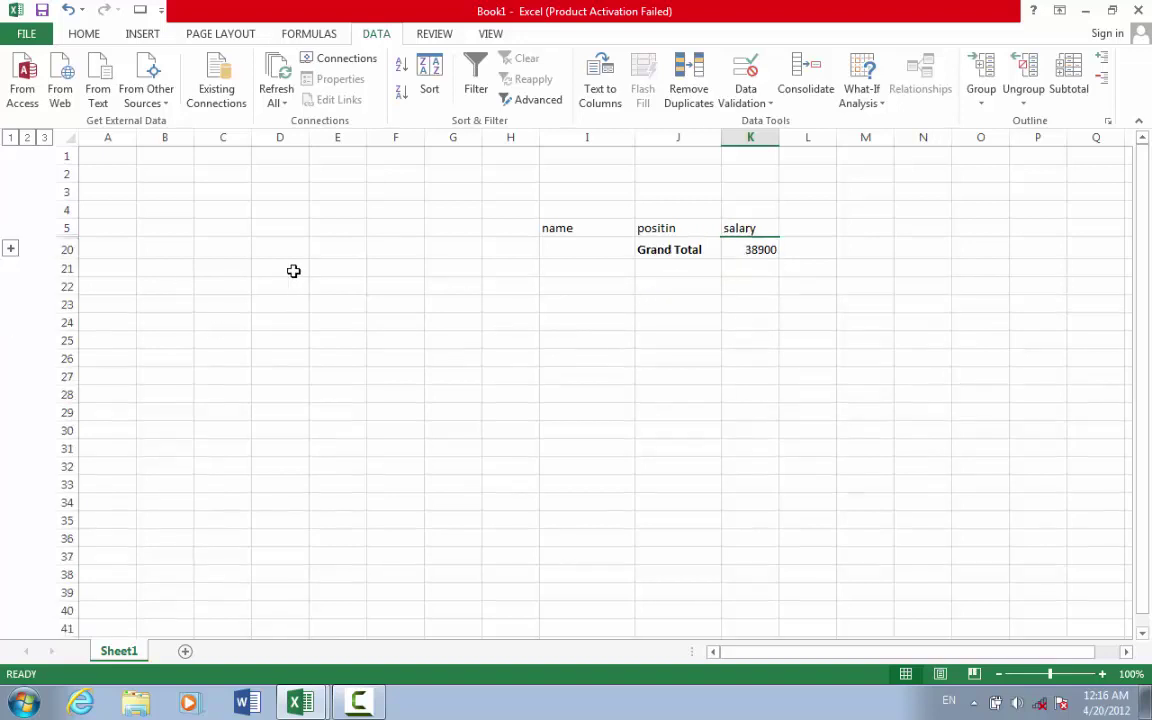
left_click(11, 249)
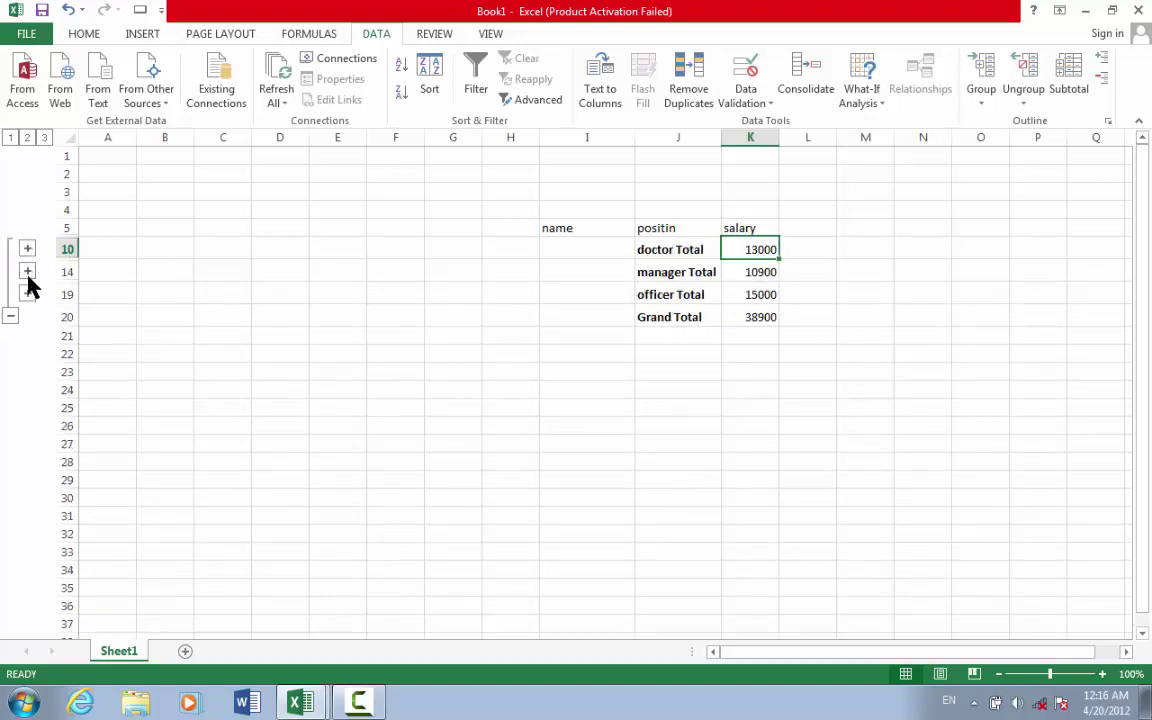
Expand and collapse the manager and doctor groups to inspect their rows, and close and reopen the Grand Total group.
left_click(27, 272)
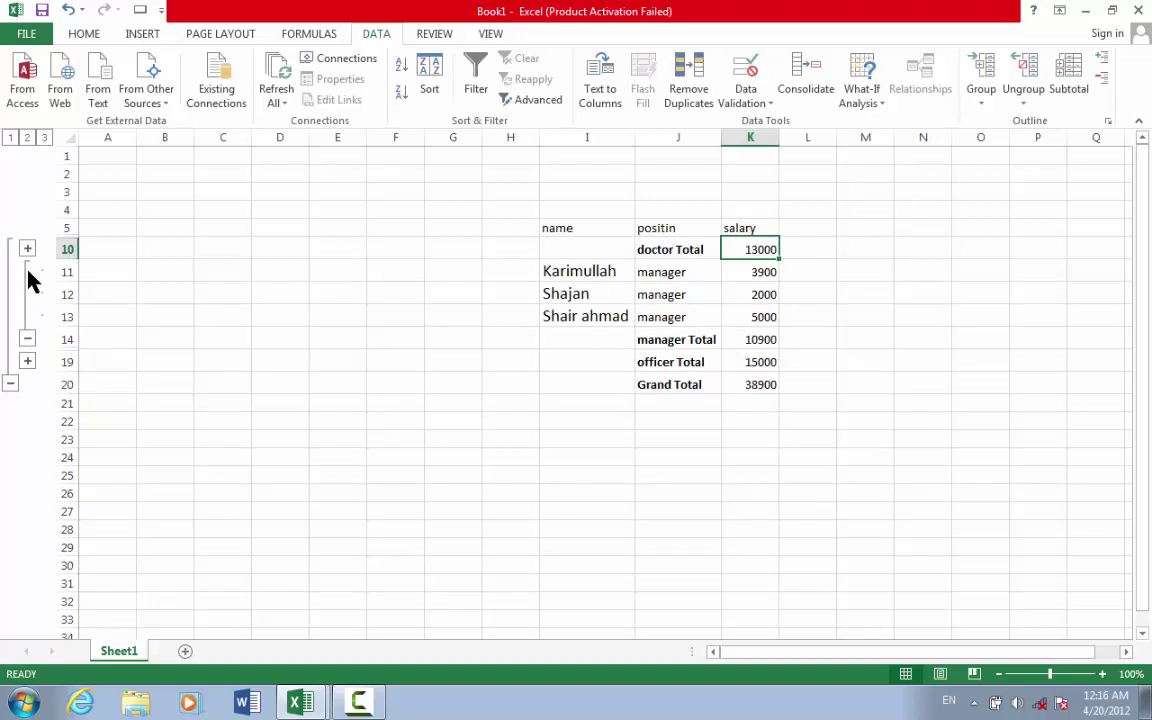
left_click(27, 339)
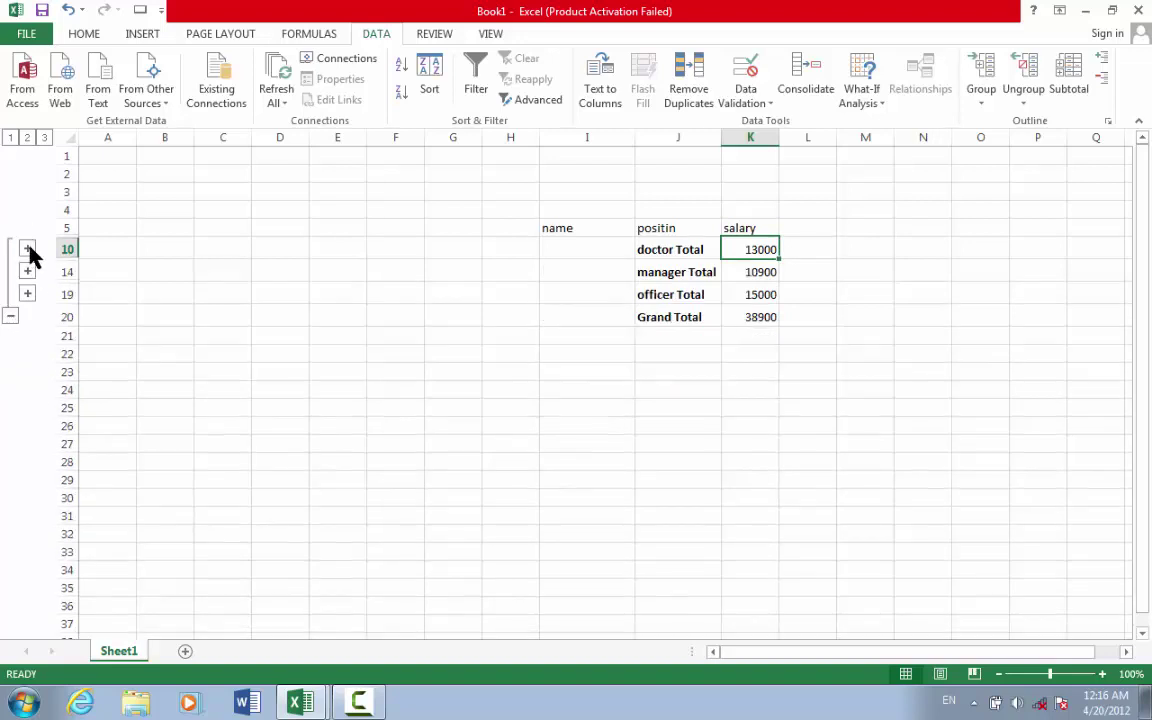
left_click(27, 249)
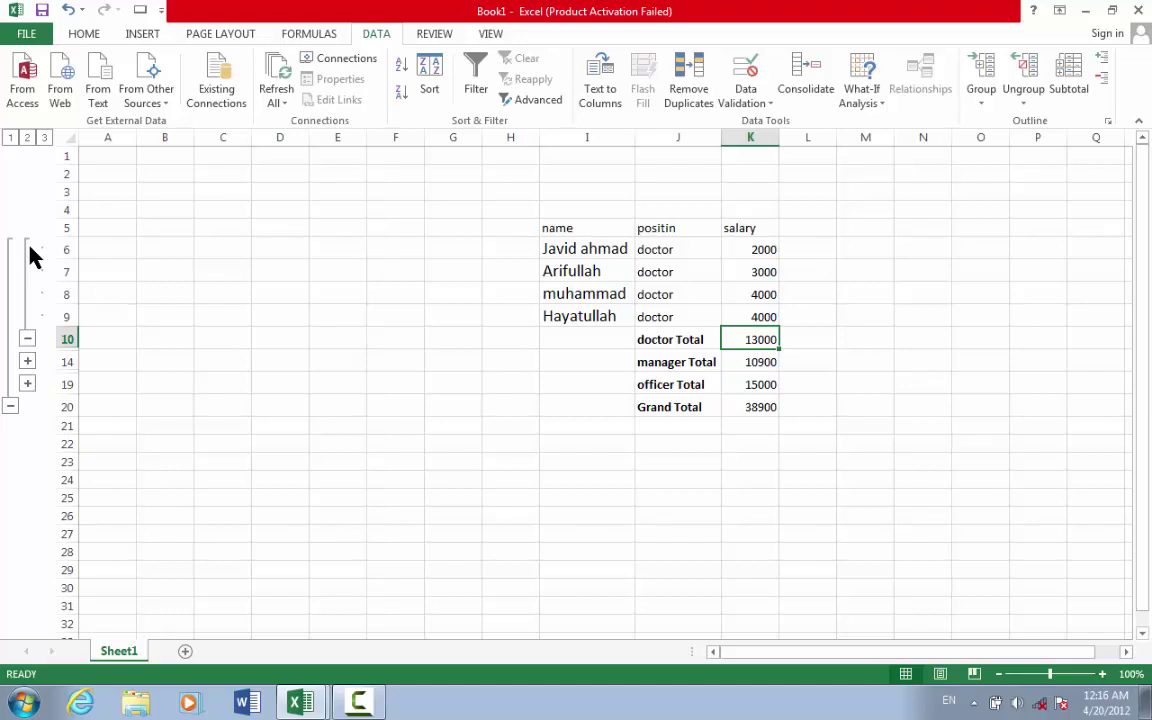
left_click(27, 339)
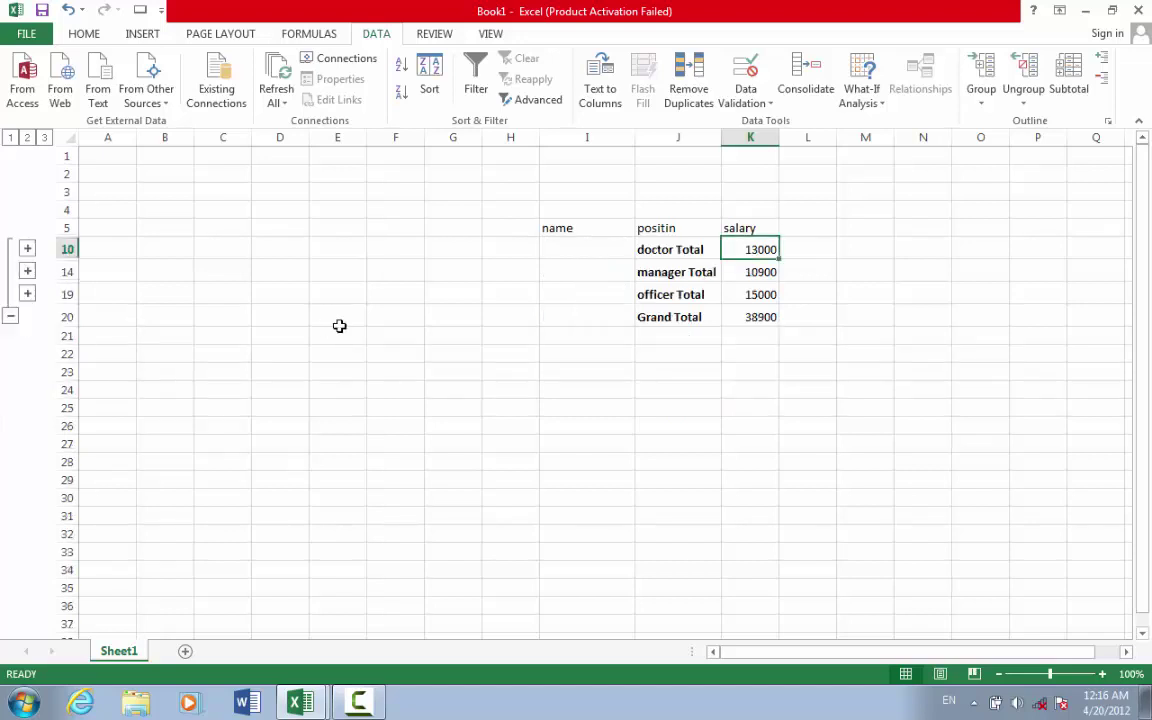
left_click(10, 316)
left_click(9, 249)
Ungroup the doctor Total row in row 10 from the outline.
left_click(1036, 117)
left_click(1046, 122)
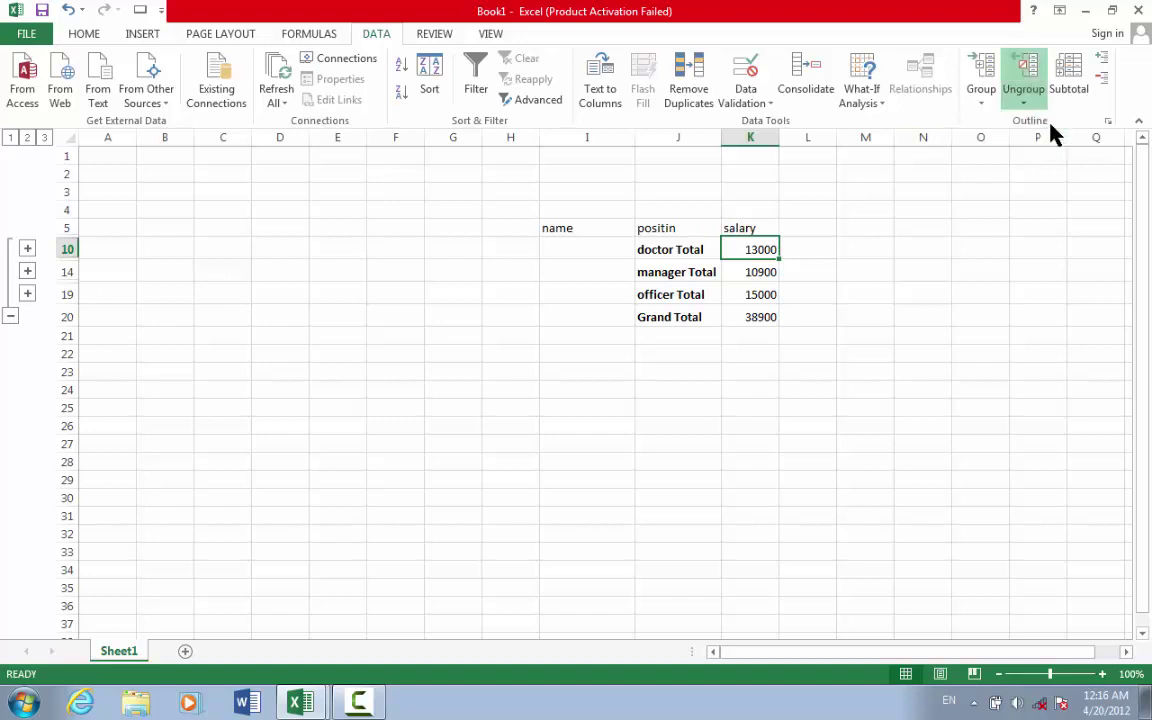
left_click(689, 391)
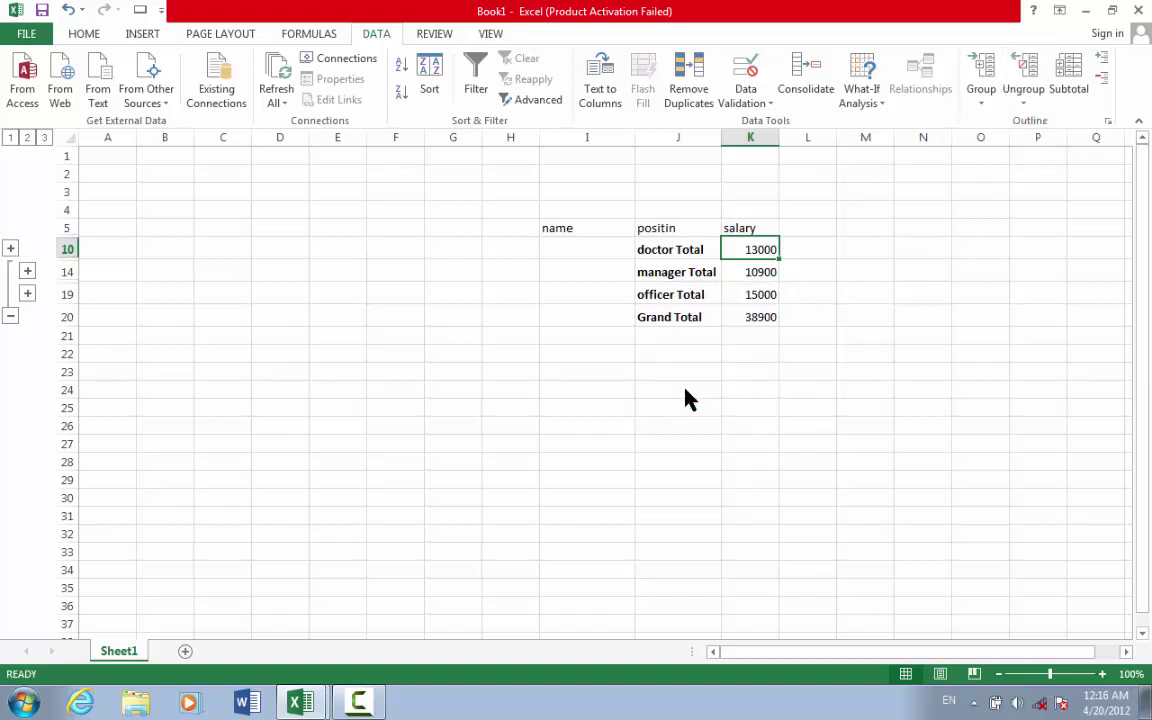
Expand the manager, officer and doctor groups to show all their detail rows.
left_click(27, 271)
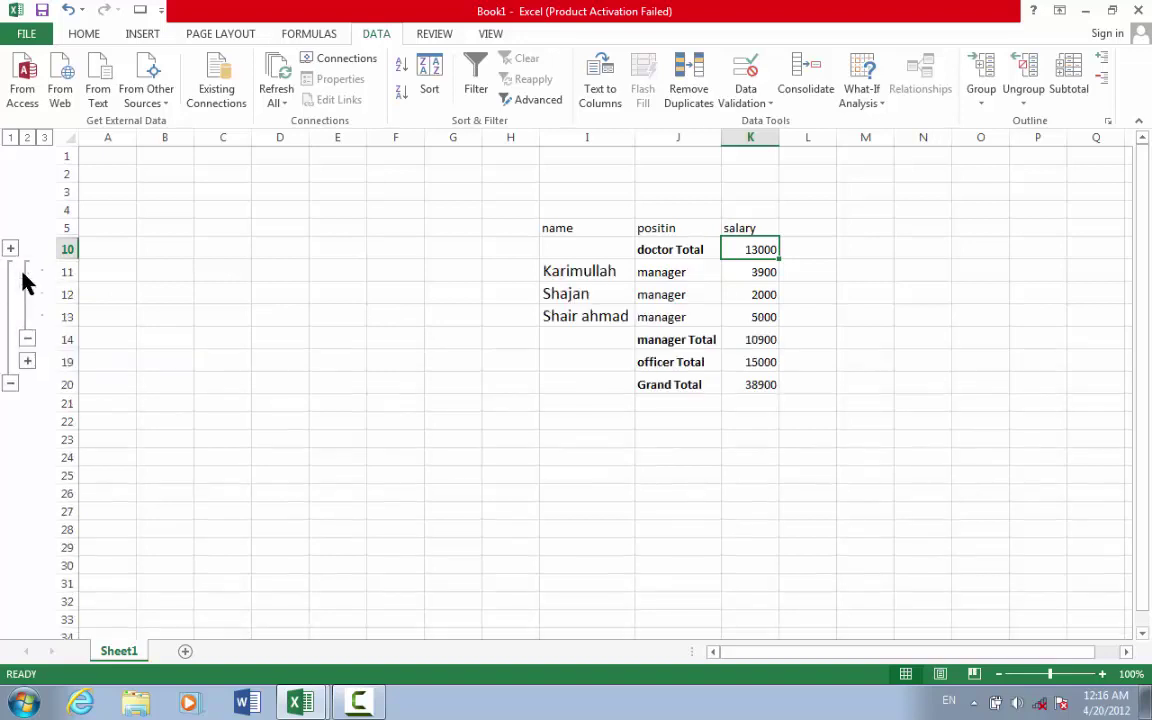
left_click(27, 361)
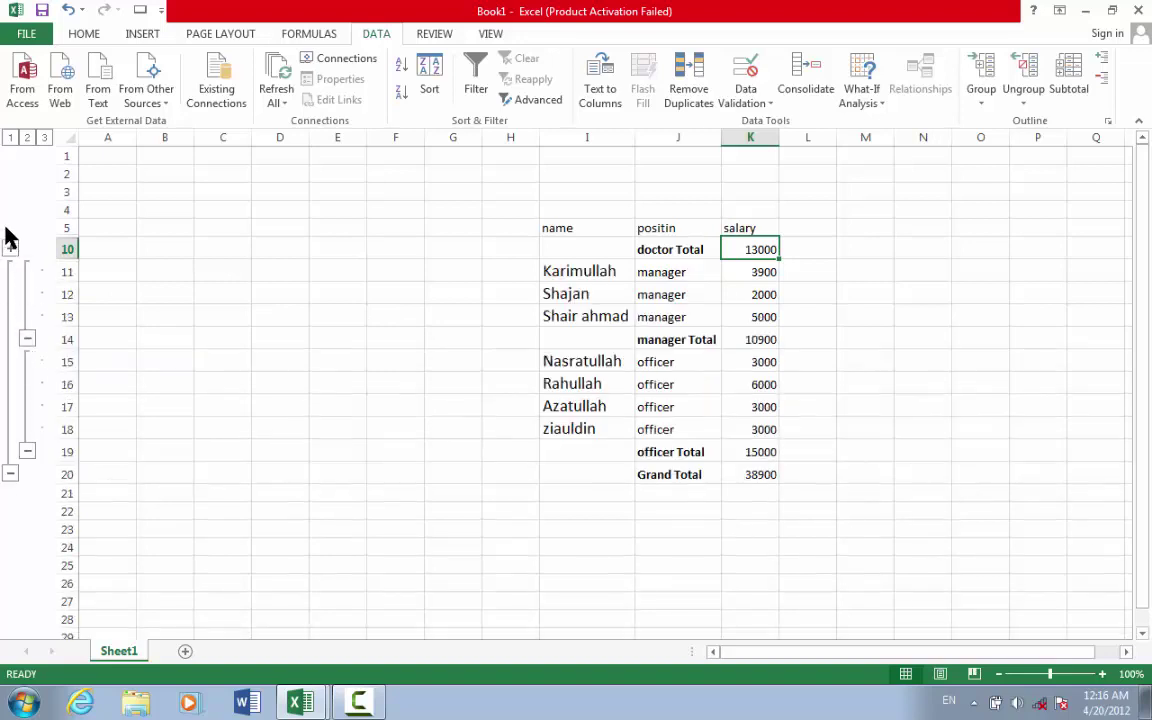
left_click(12, 248)
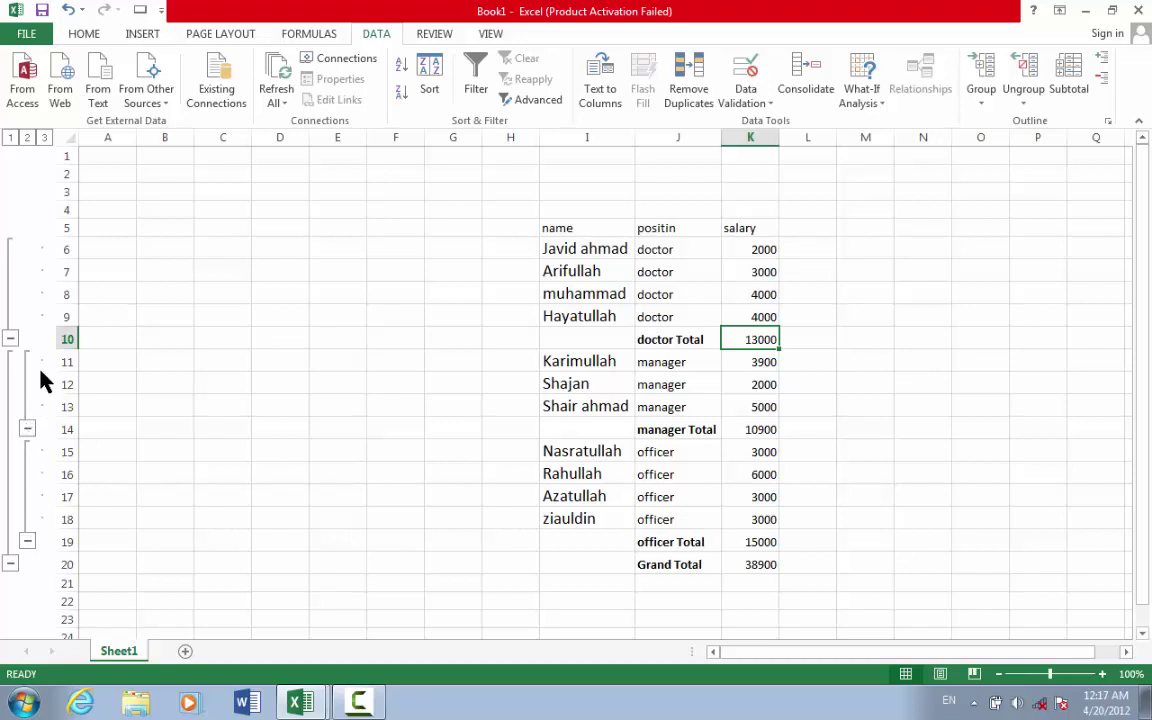
Ungroup the manager Total row in row 14 from the outline by rows.
left_click(755, 430)
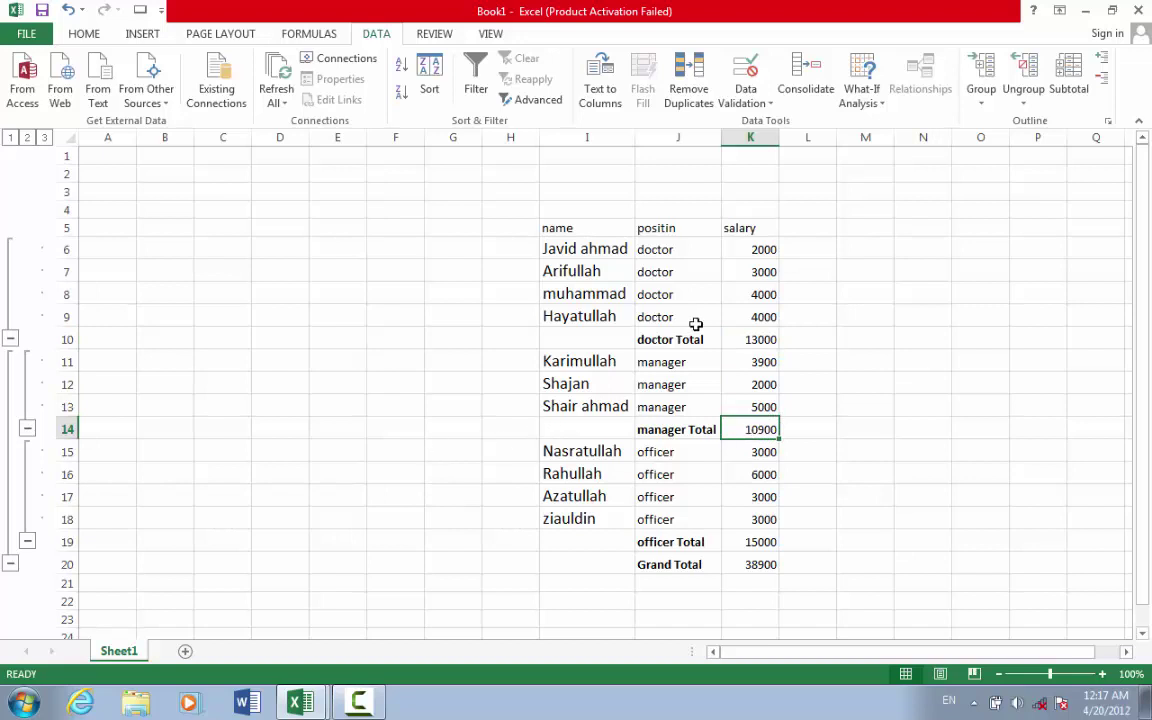
left_click(1026, 100)
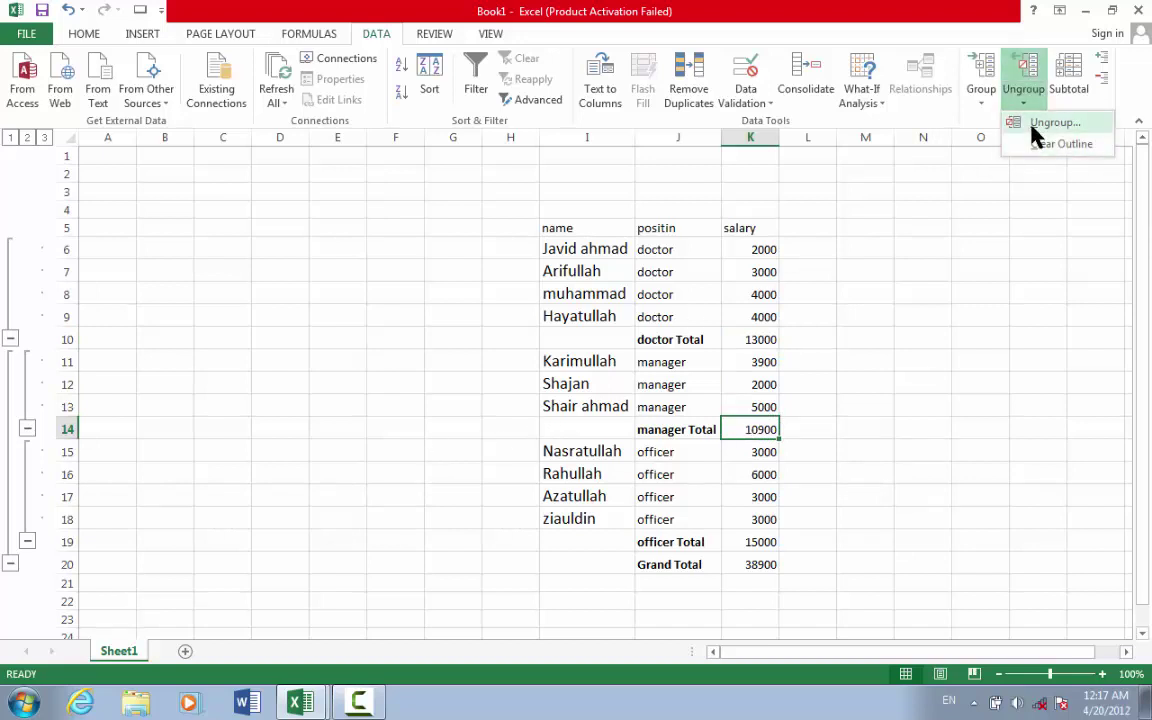
left_click(1050, 123)
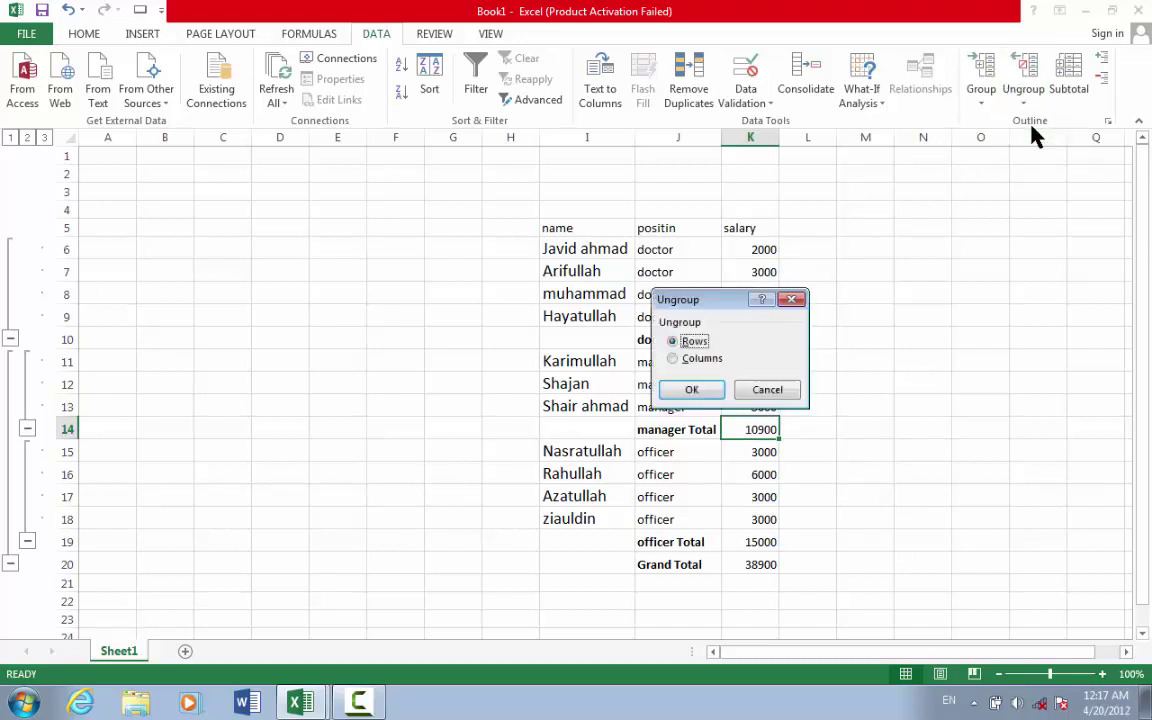
left_click(689, 393)
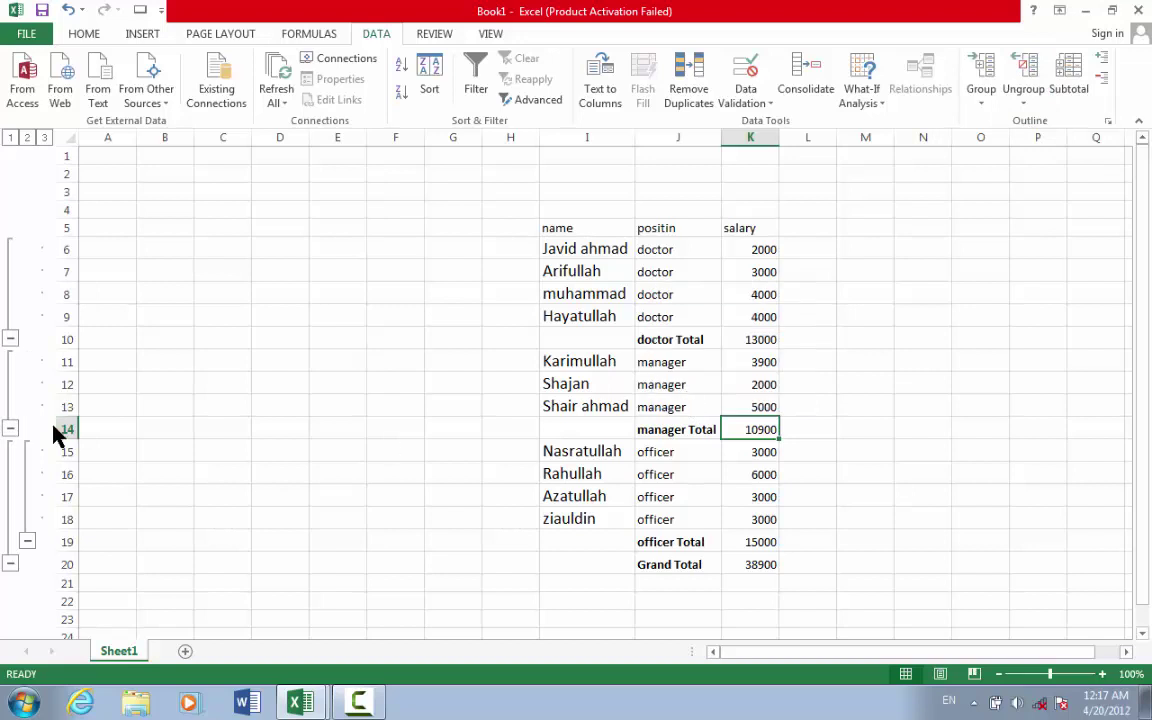
Ungroup the officer Total row in row 19 from the outline by rows.
left_click(714, 559)
left_click(728, 542)
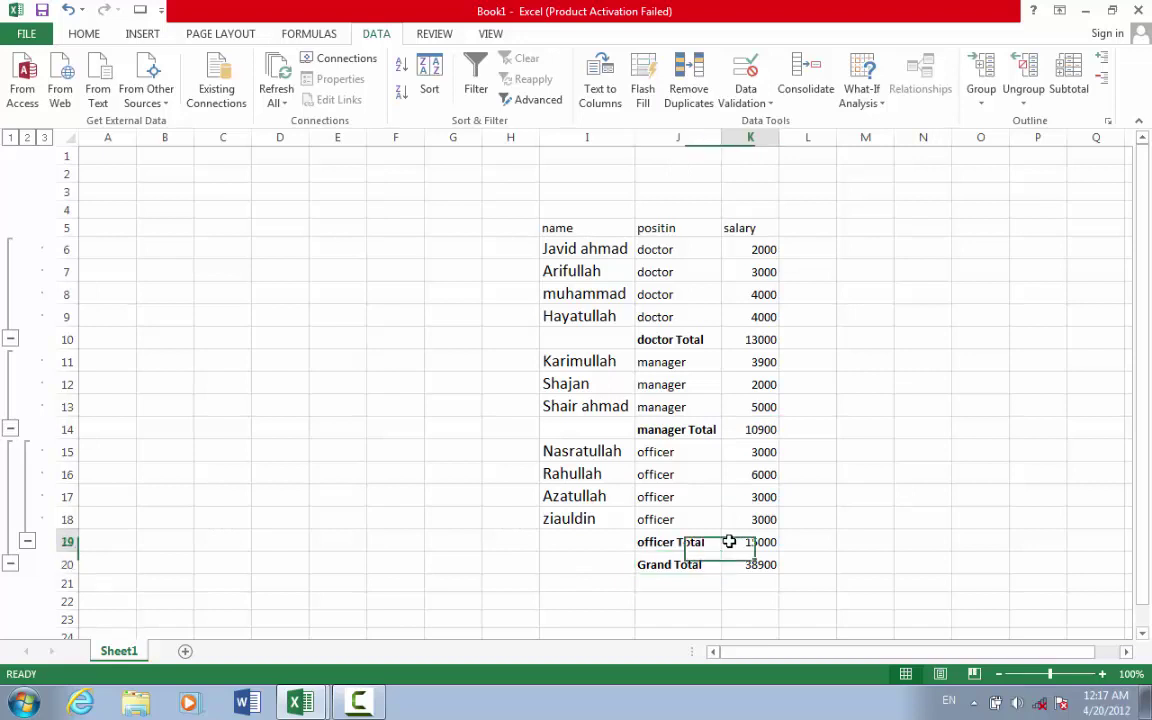
left_click(697, 540)
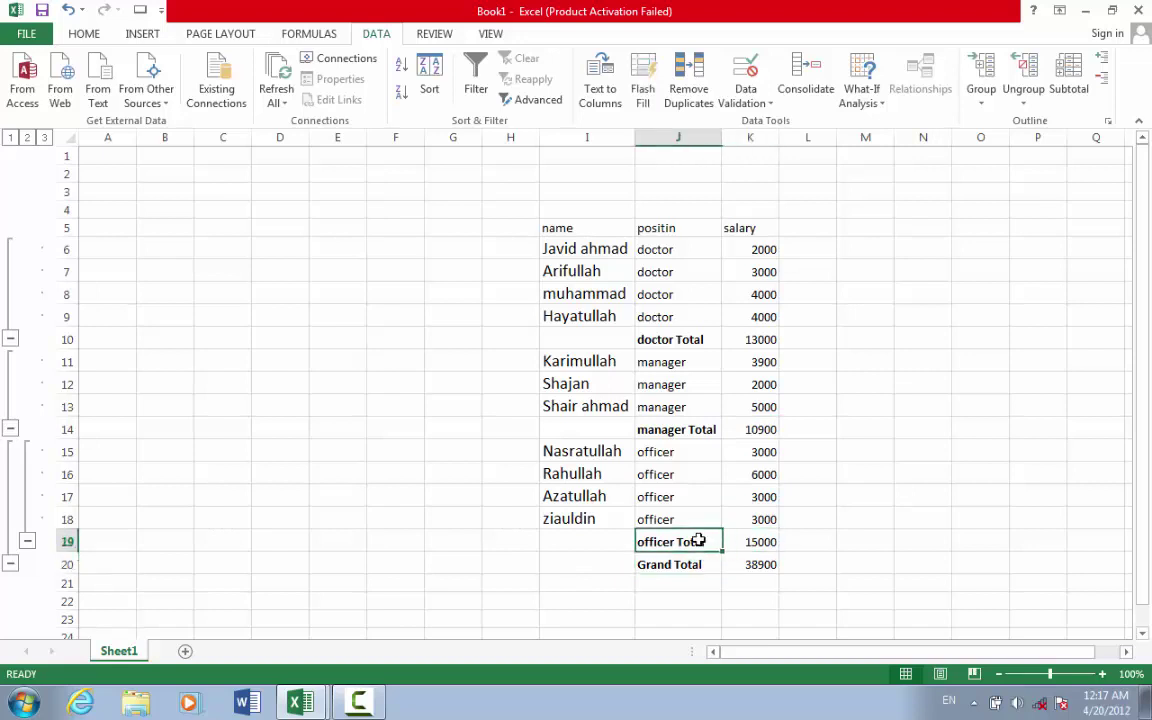
left_click(1023, 103)
left_click(1022, 124)
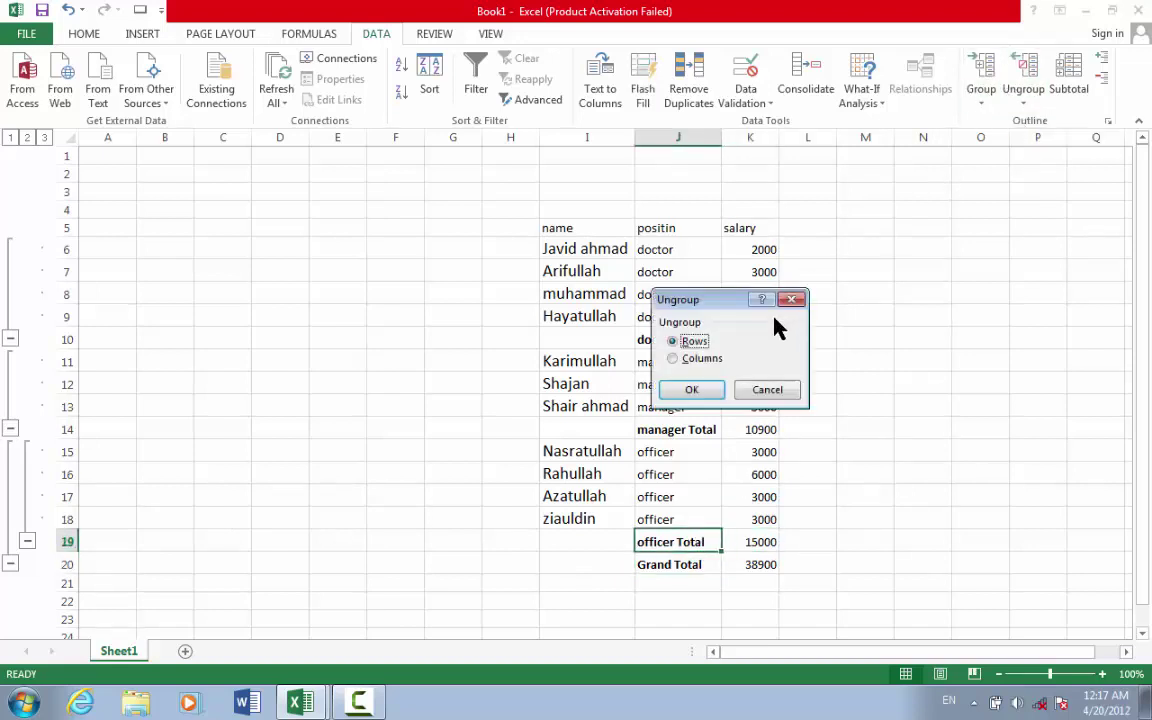
left_click(712, 389)
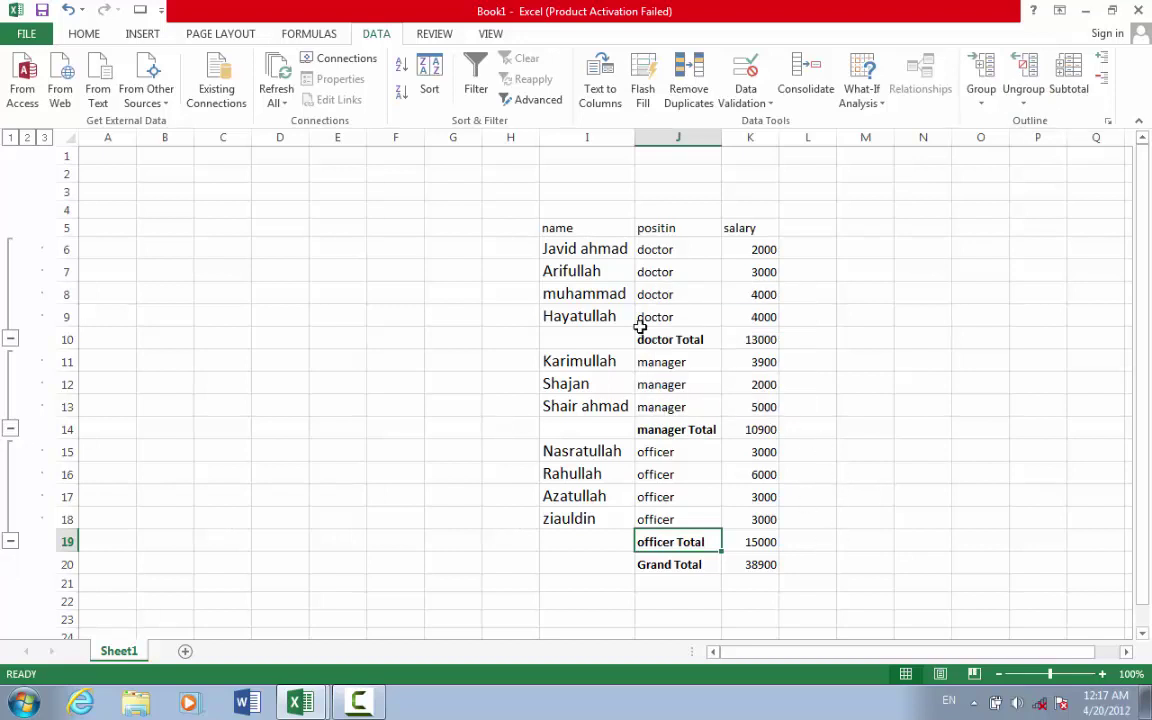
Copy the header and doctor rows in I5:K9 and paste them at G9 on a new sheet.
left_click(549, 231)
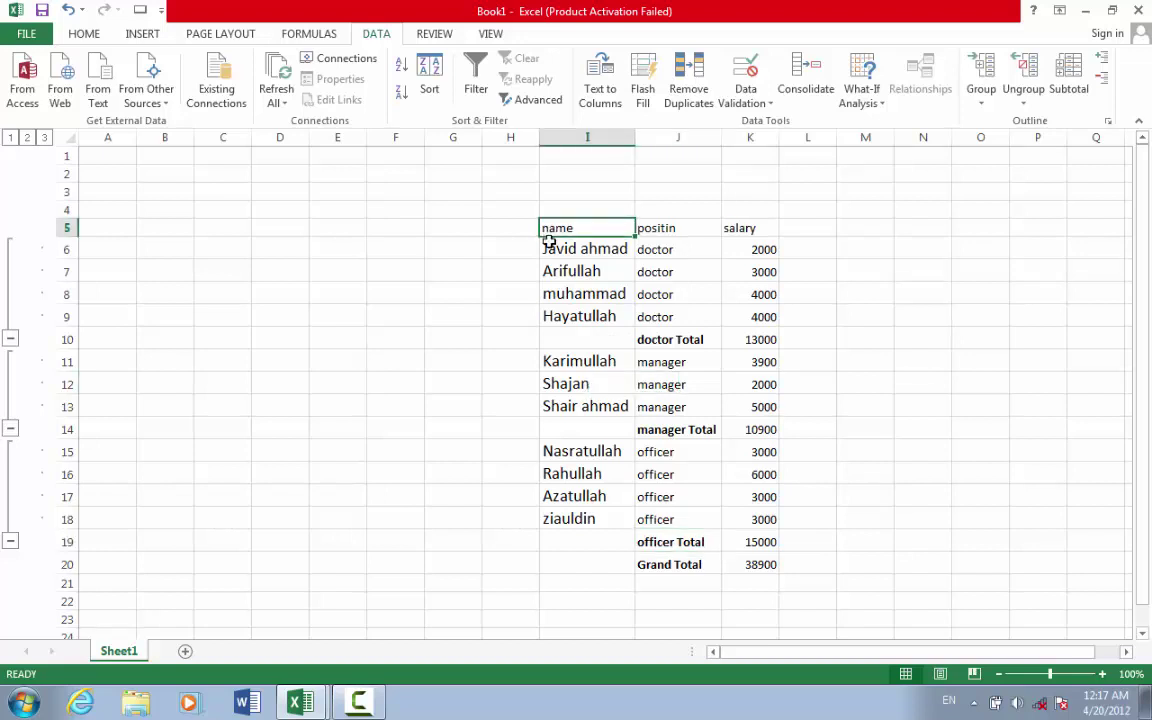
left_click_drag(550, 236, 734, 312)
key("ctrl+c")
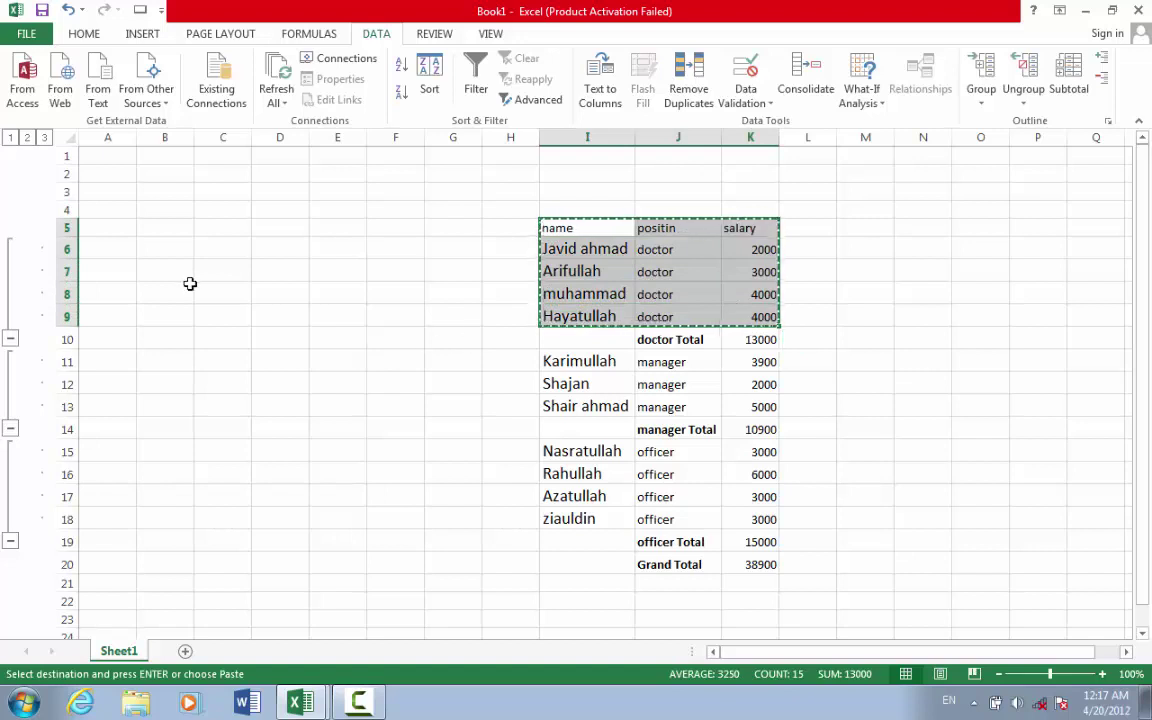
left_click(157, 248)
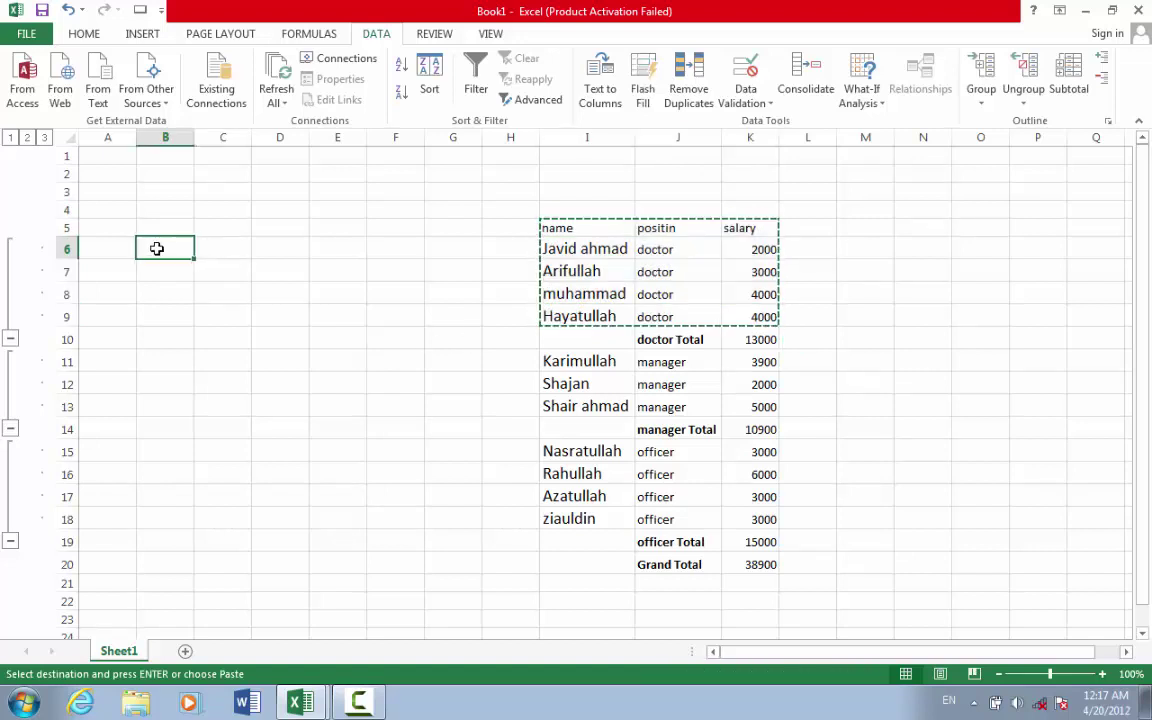
left_click(185, 651)
left_click(378, 304)
key("ctrl+v")
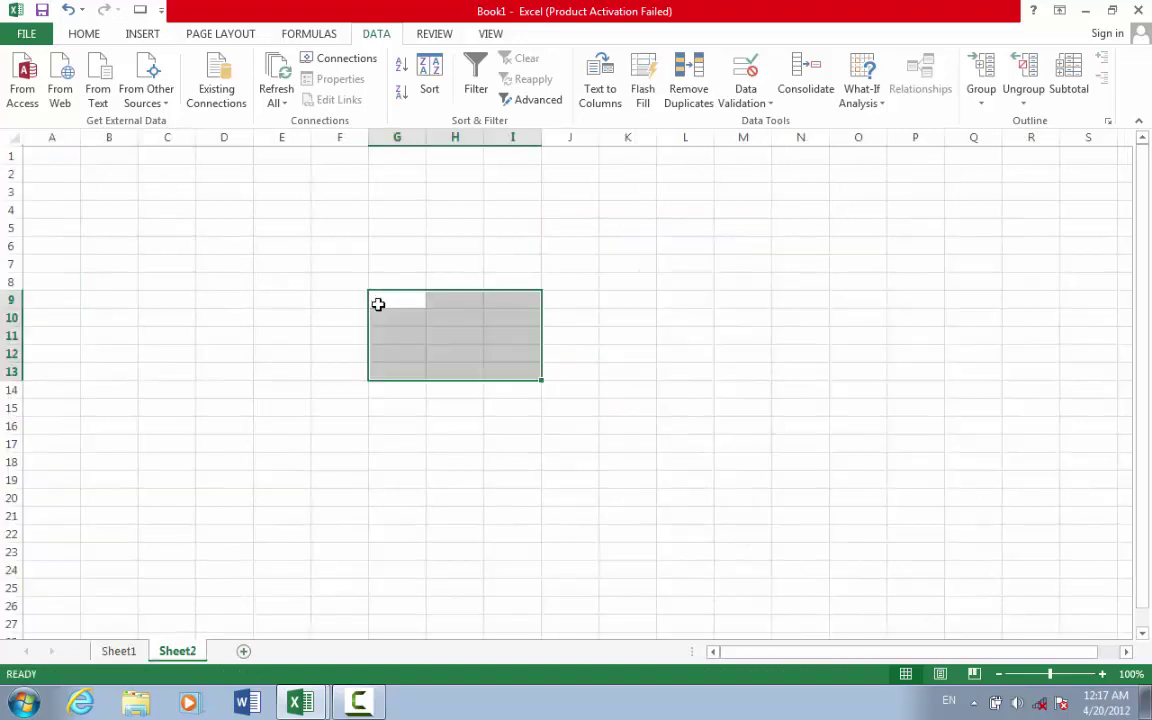
left_click(705, 322)
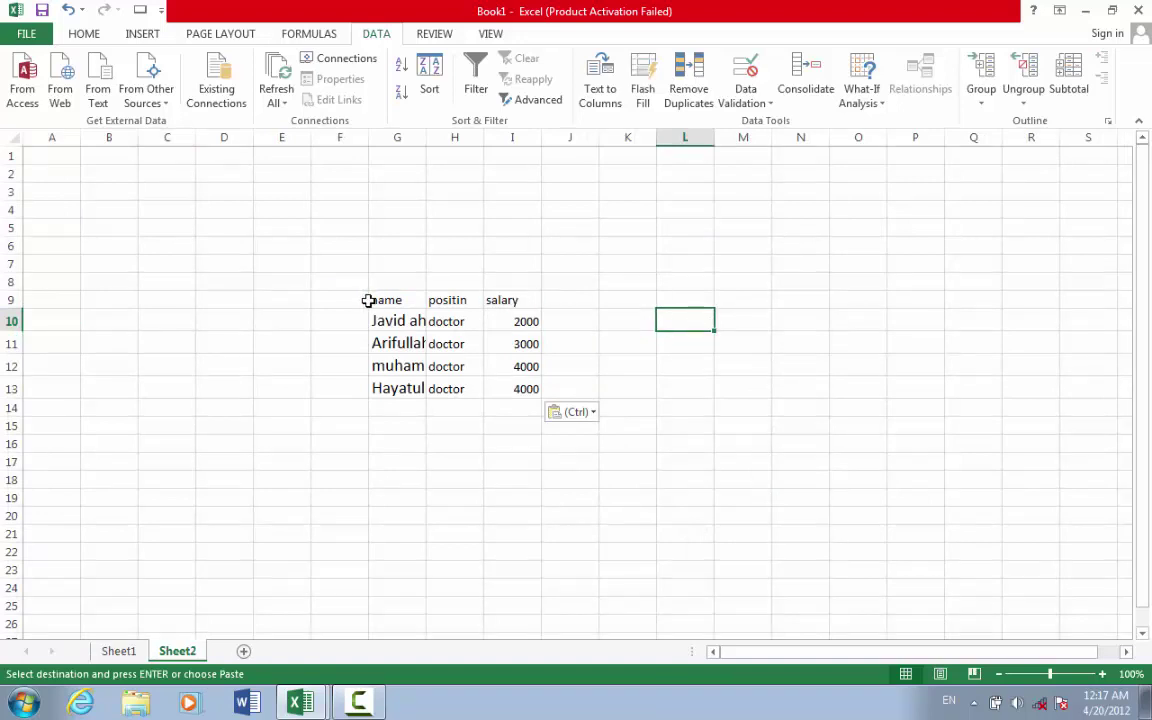
Group the copied table G9:I13 on Sheet2 by rows.
left_click_drag(370, 301, 521, 390)
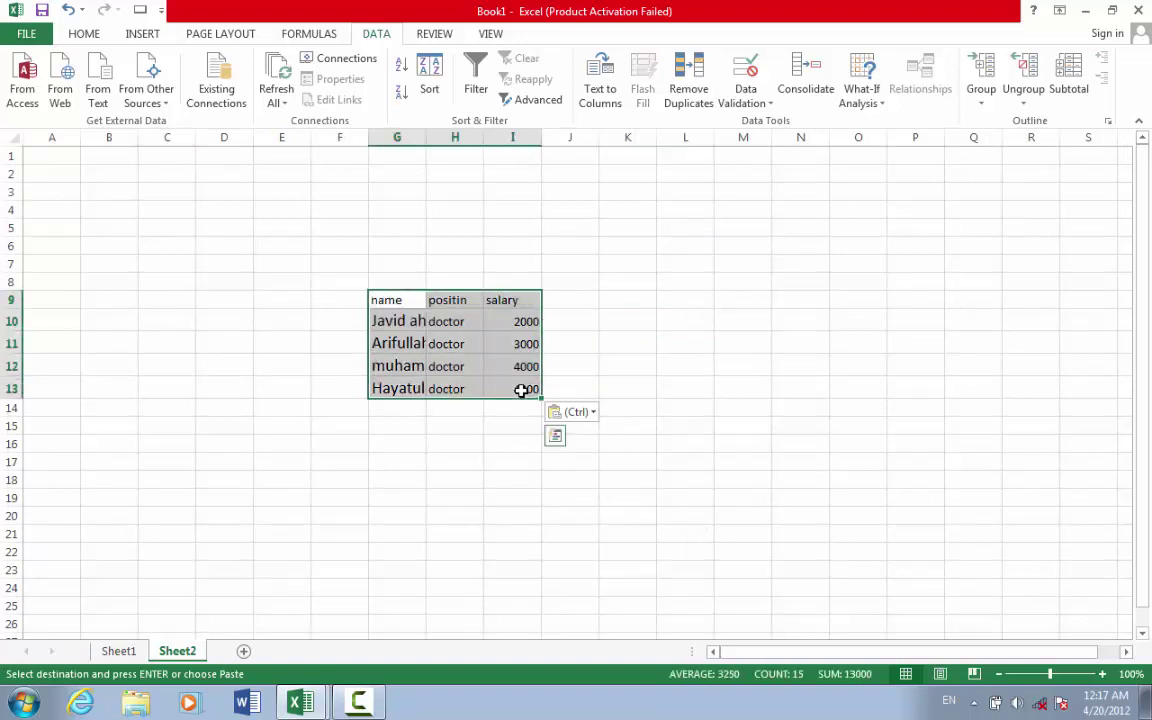
left_click(978, 104)
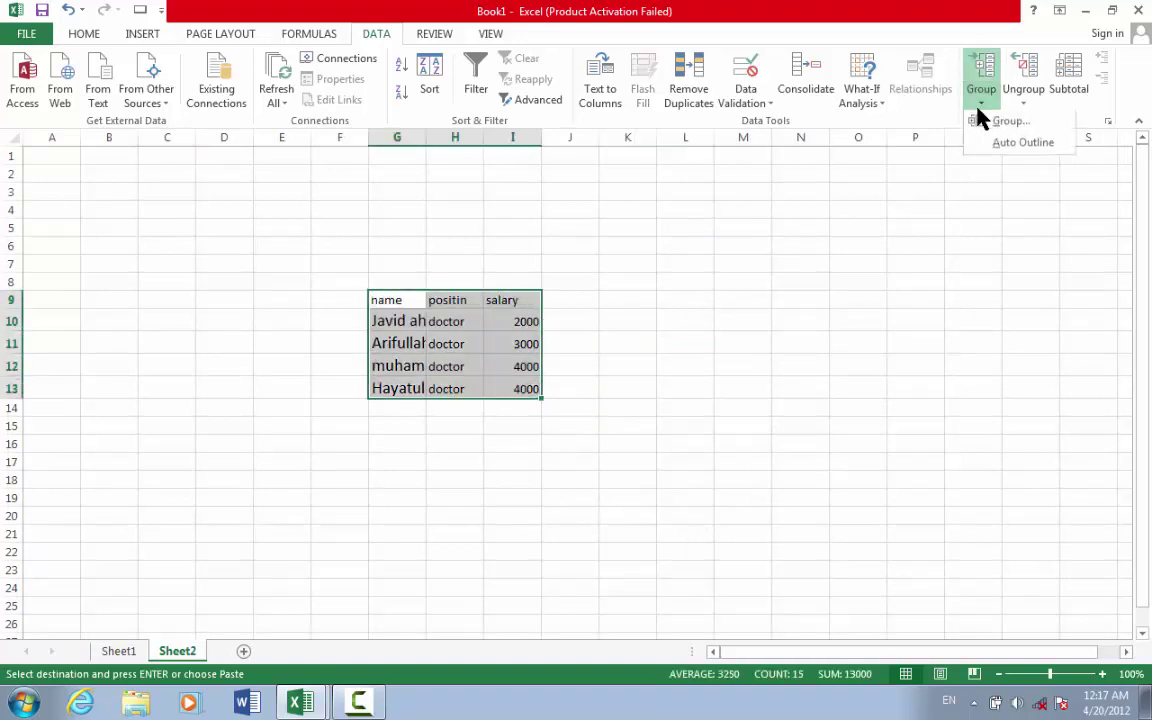
left_click(985, 121)
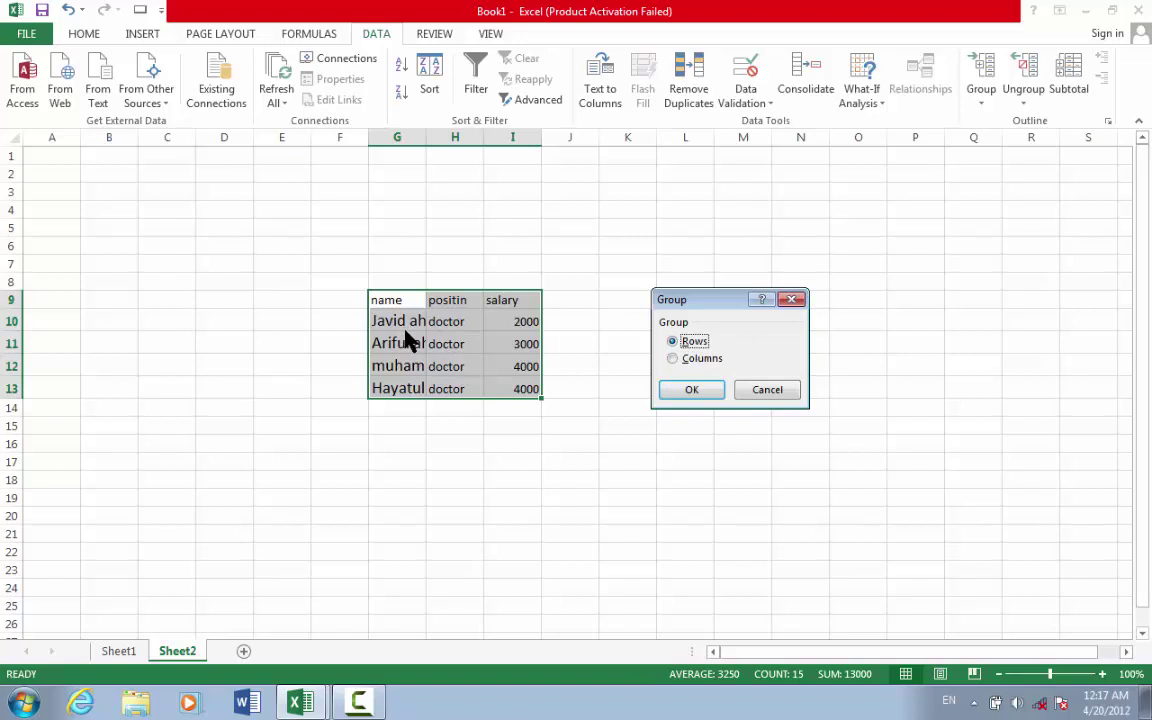
left_click(688, 390)
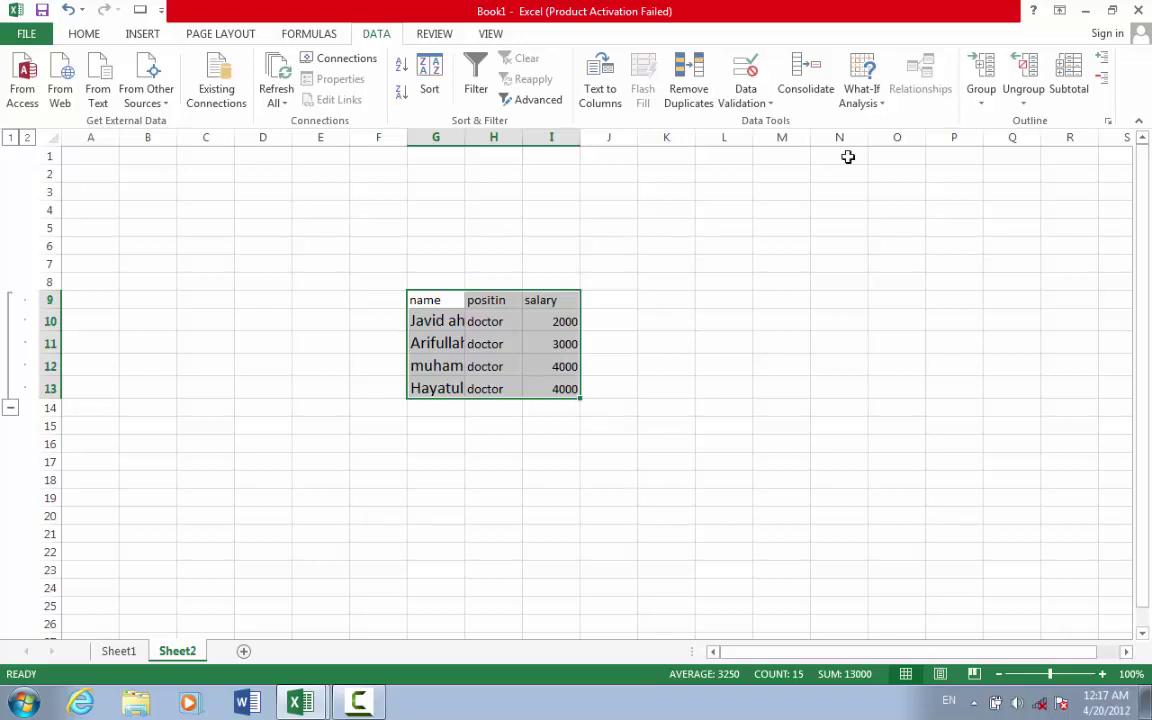
Ungroup rows 9 to 13 of the copied table.
left_click(1033, 105)
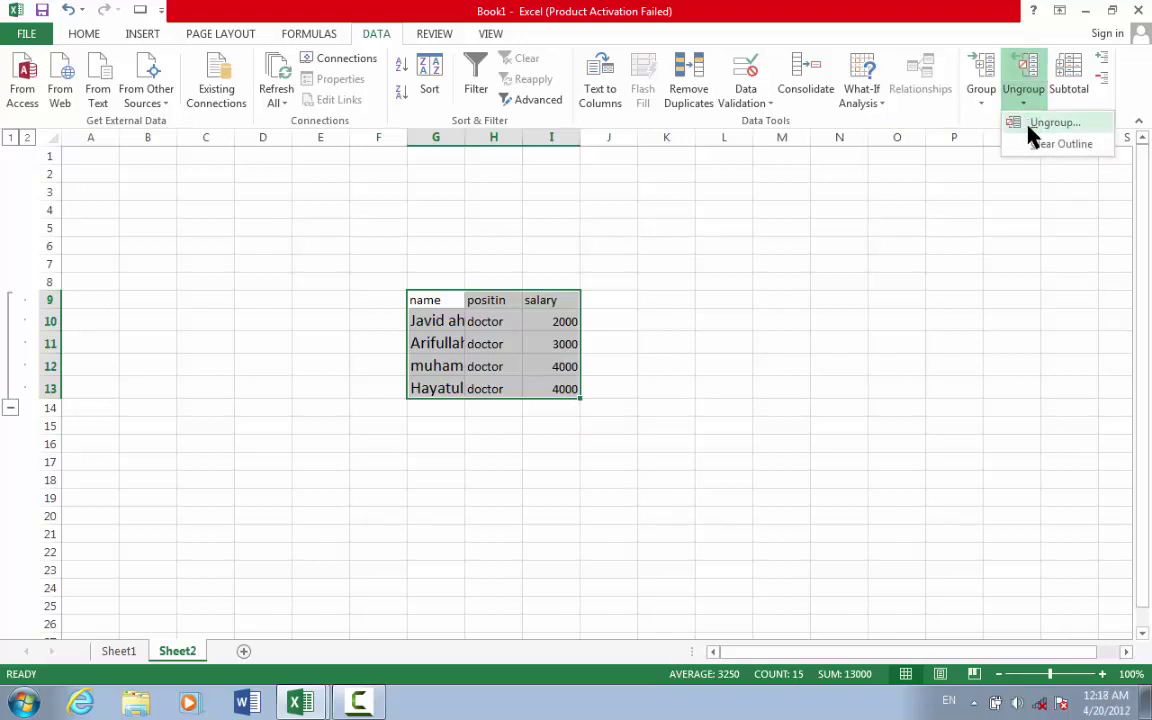
left_click(1032, 131)
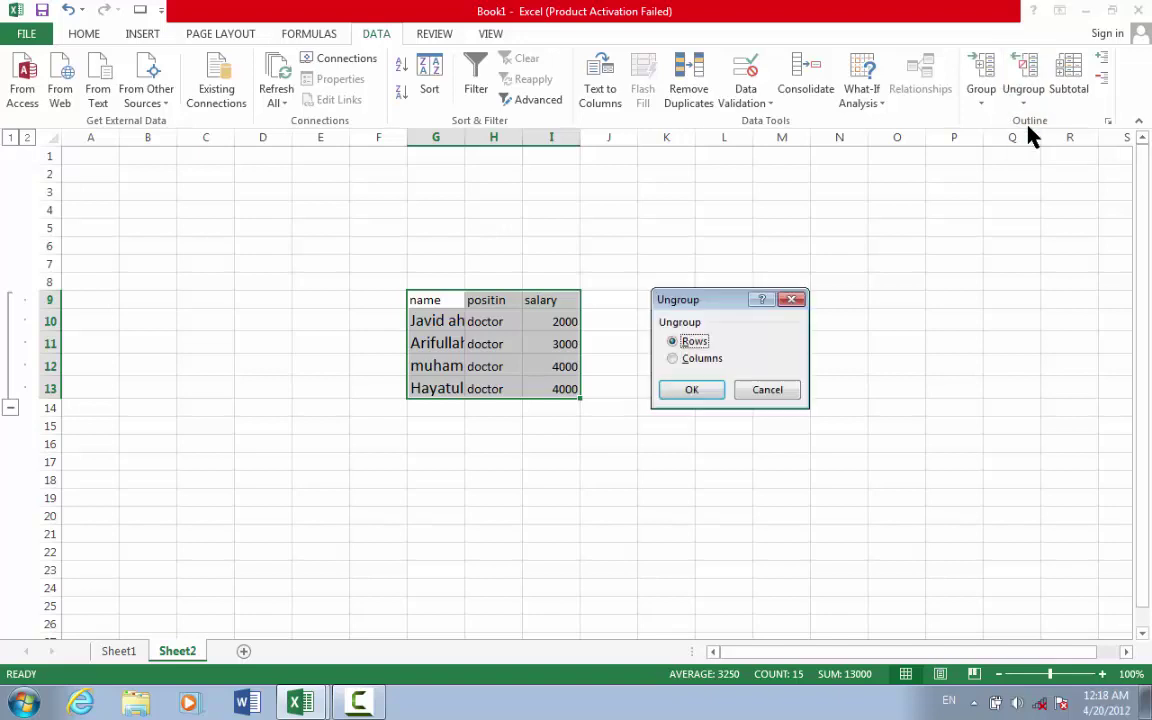
left_click(670, 392)
Group the salary cells I9:I13 by columns.
left_click(468, 362)
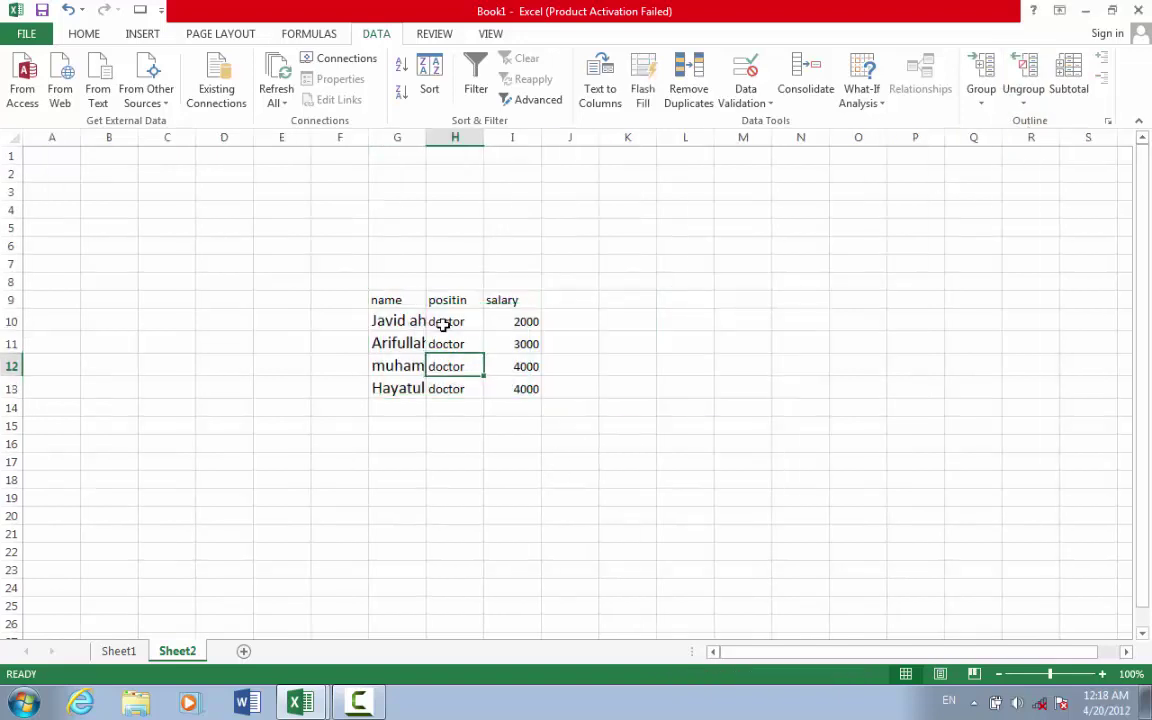
left_click_drag(444, 309, 486, 357)
left_click_drag(505, 302, 514, 388)
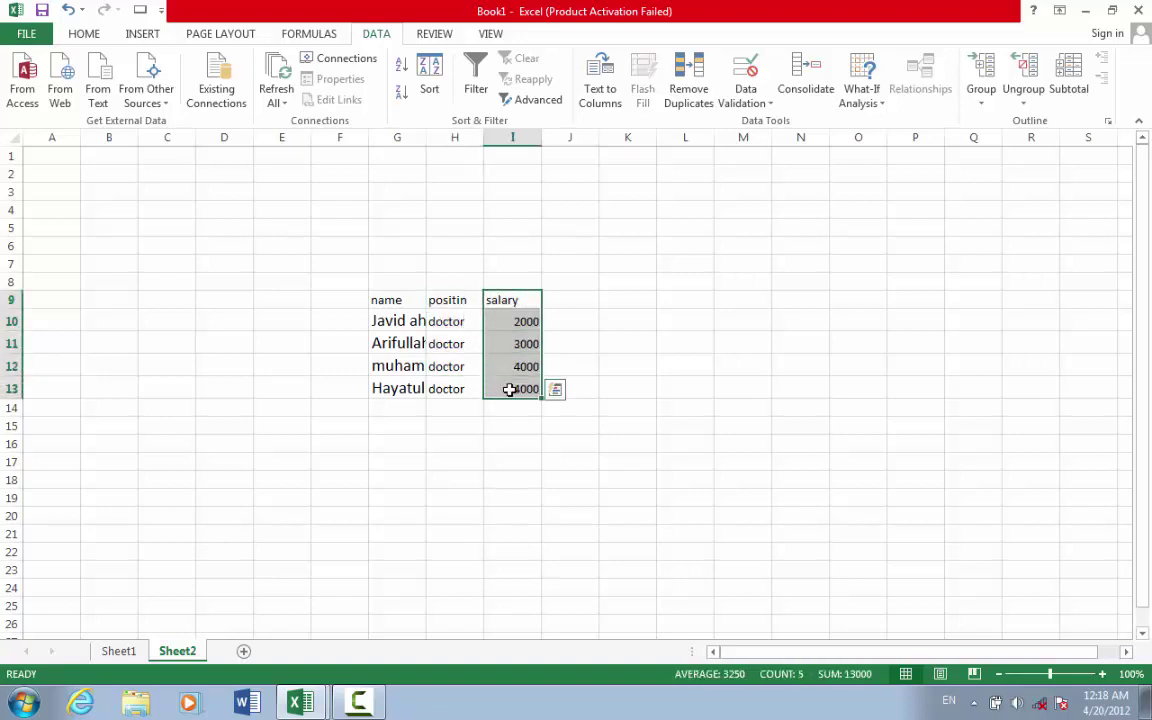
left_click(990, 105)
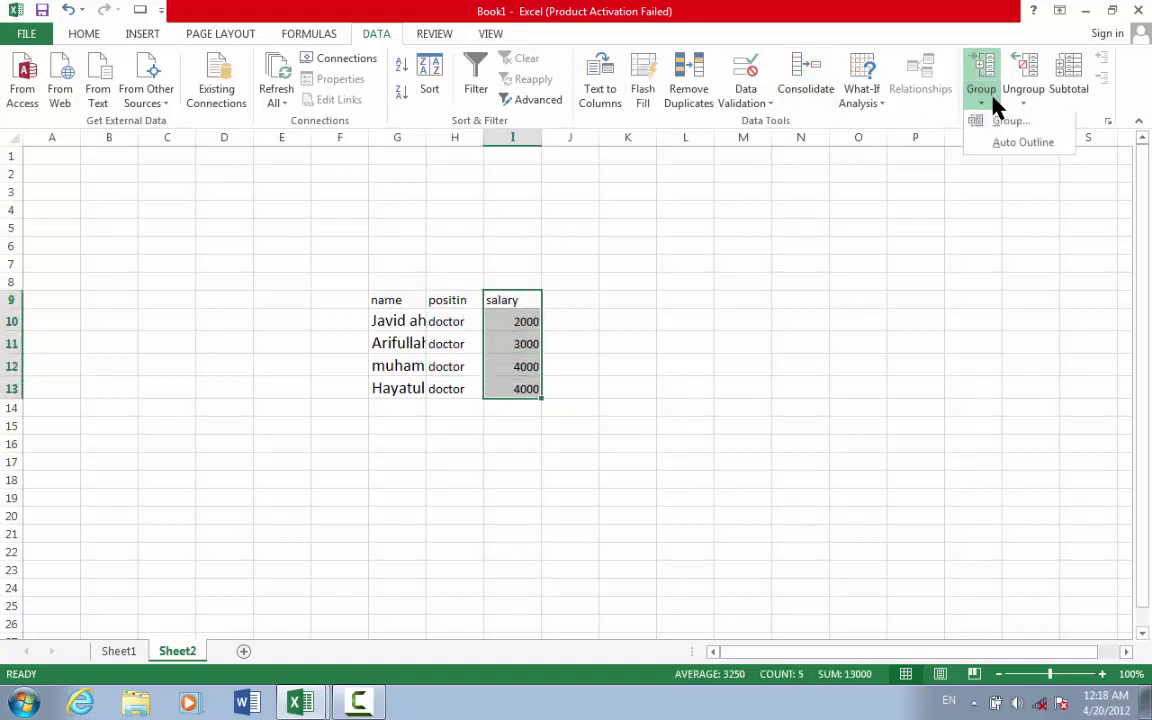
left_click(998, 117)
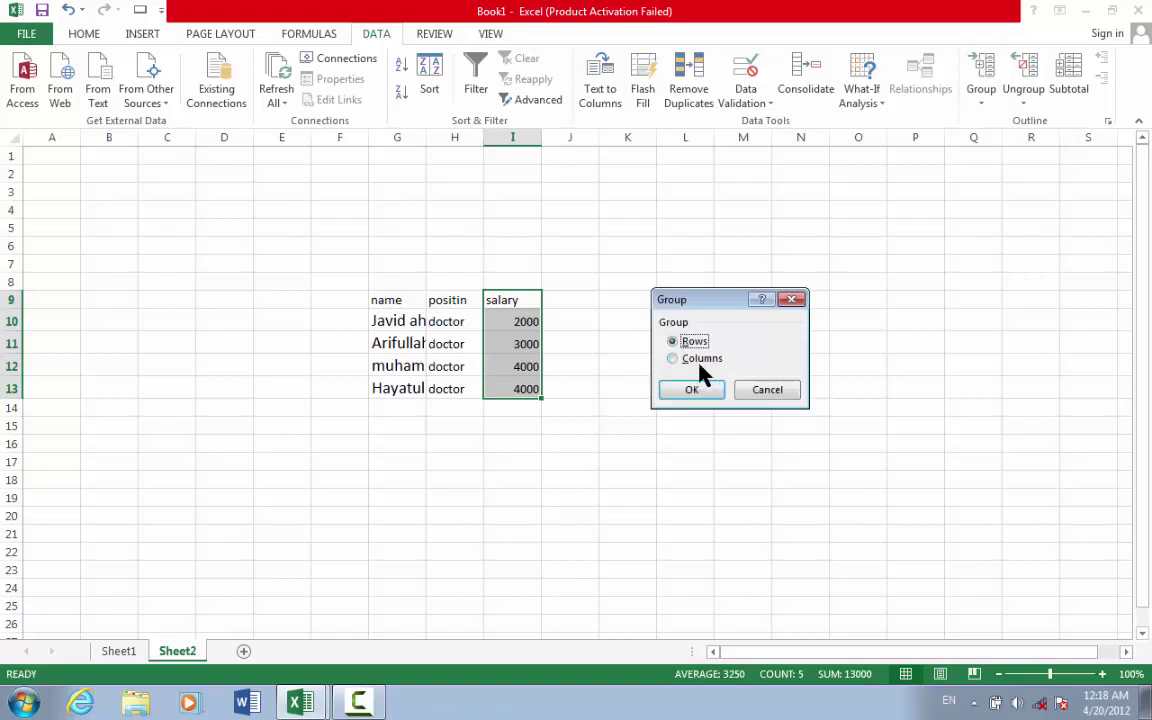
left_click(700, 391)
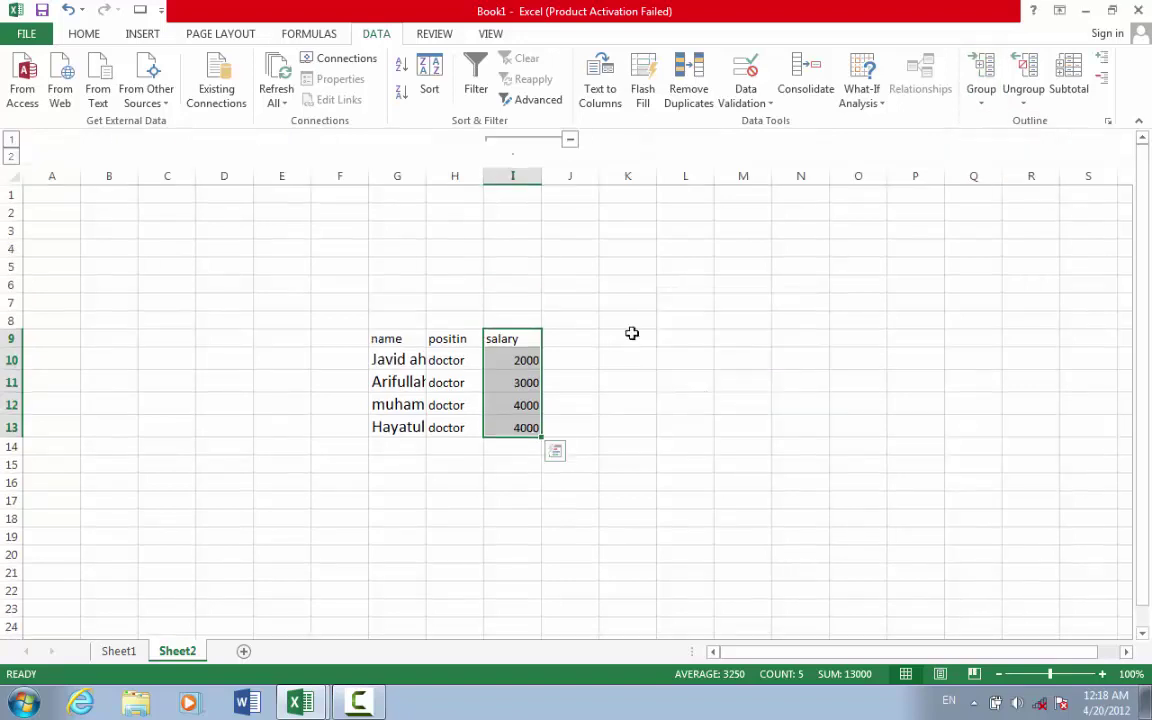
Collapse and expand the salary column group twice to check how it hides and shows.
left_click(569, 141)
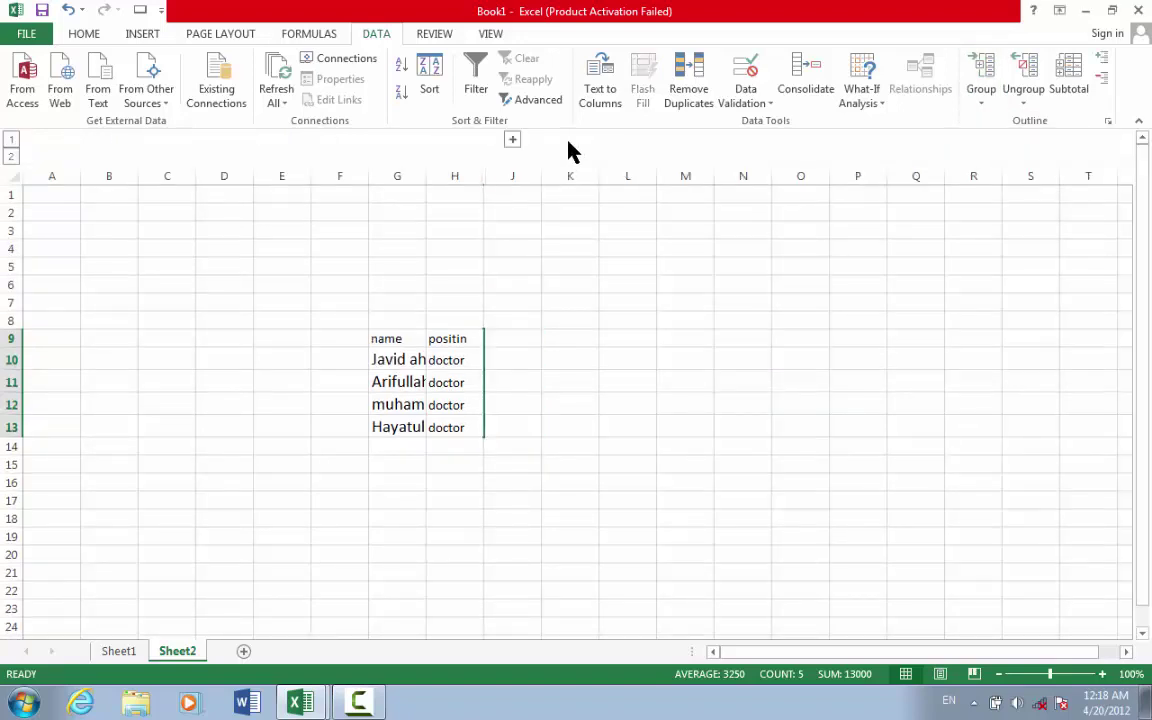
left_click(512, 141)
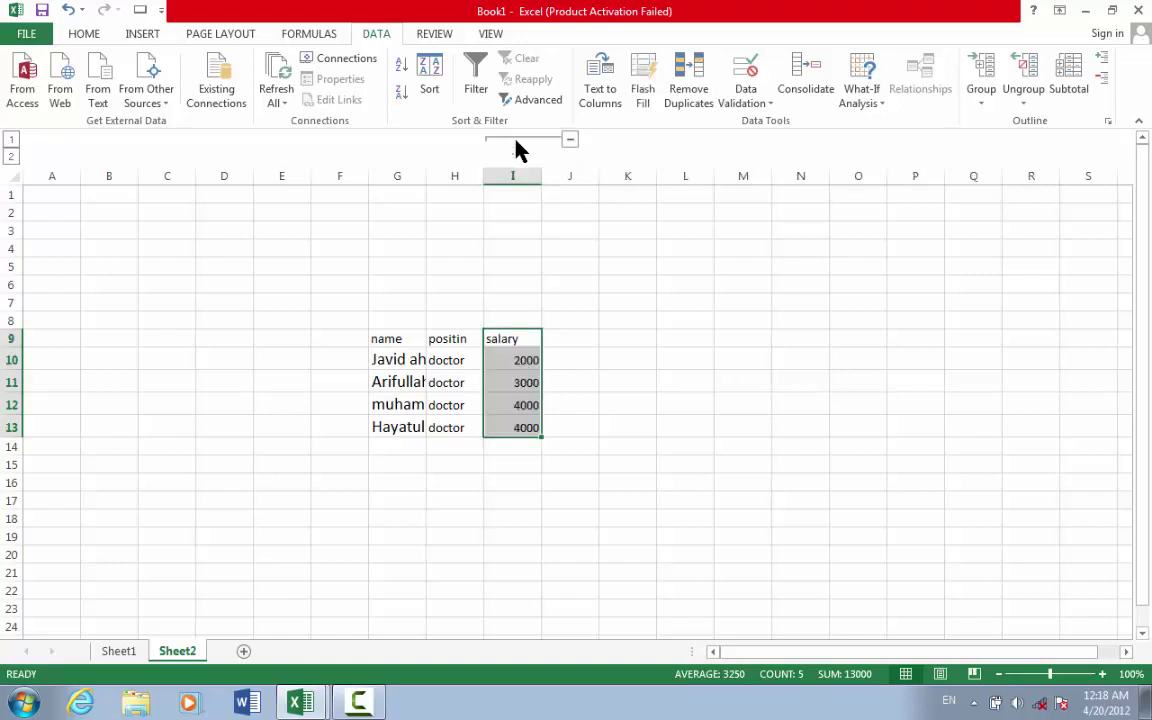
left_click(570, 142)
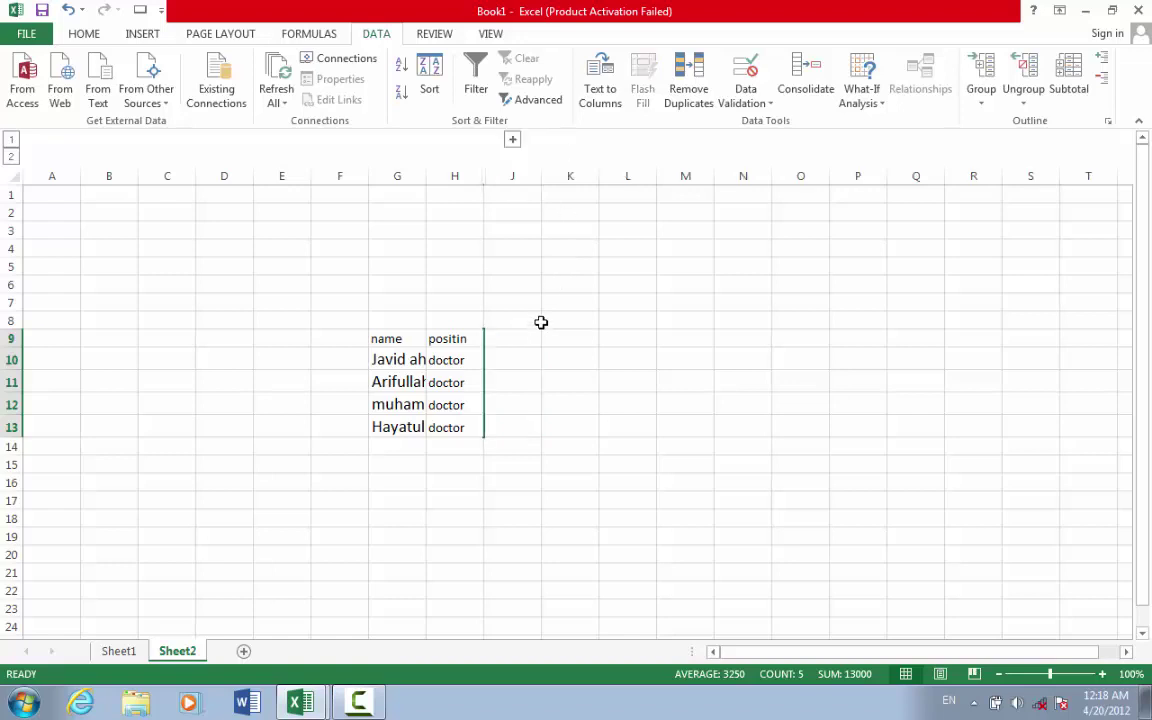
left_click(513, 140)
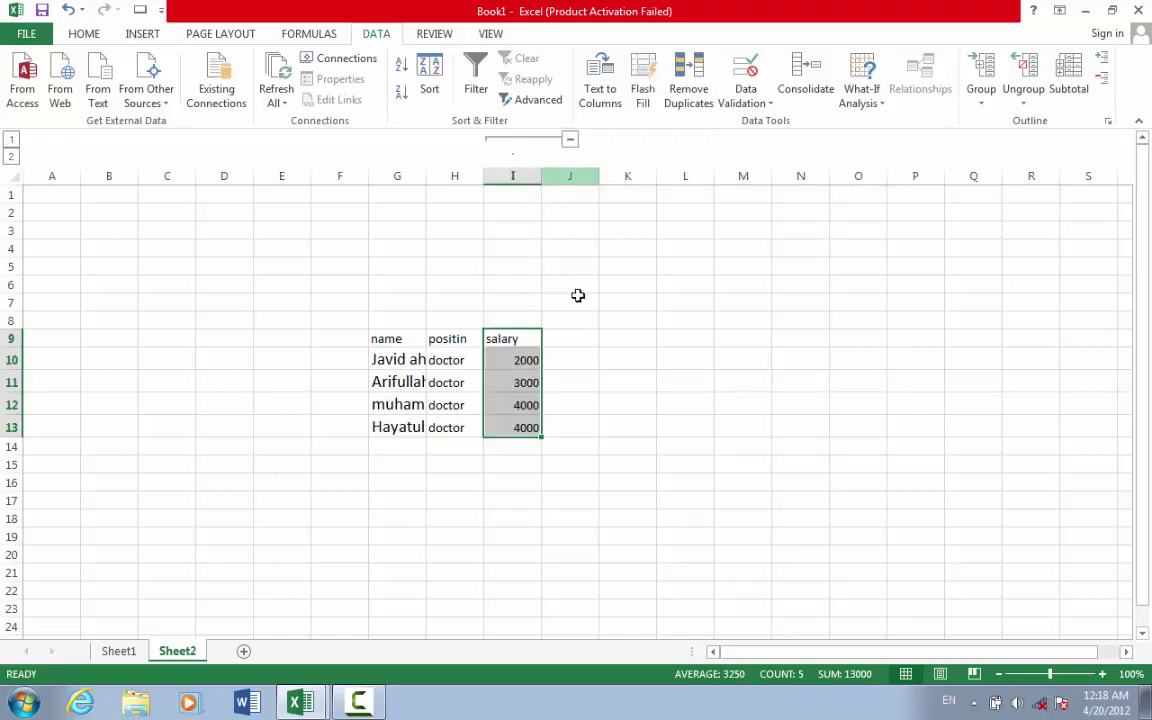
Ungroup the salary cells I9:I13 by columns.
left_click(1025, 105)
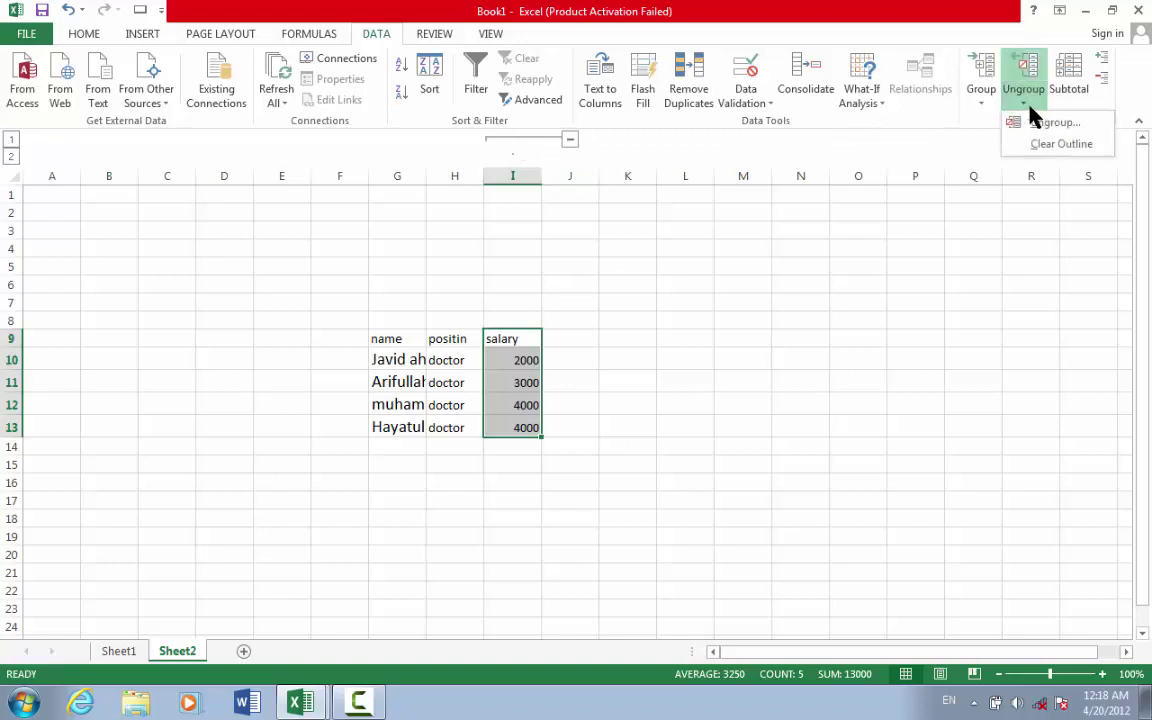
left_click(1043, 120)
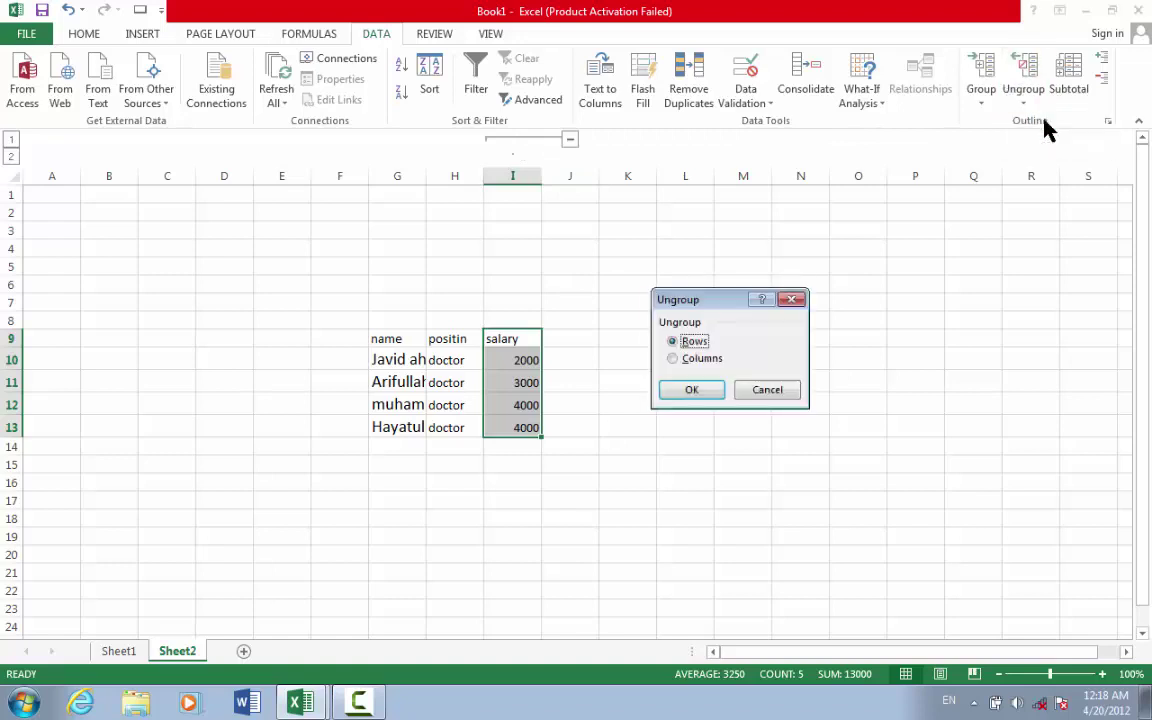
left_click(673, 358)
left_click(692, 390)
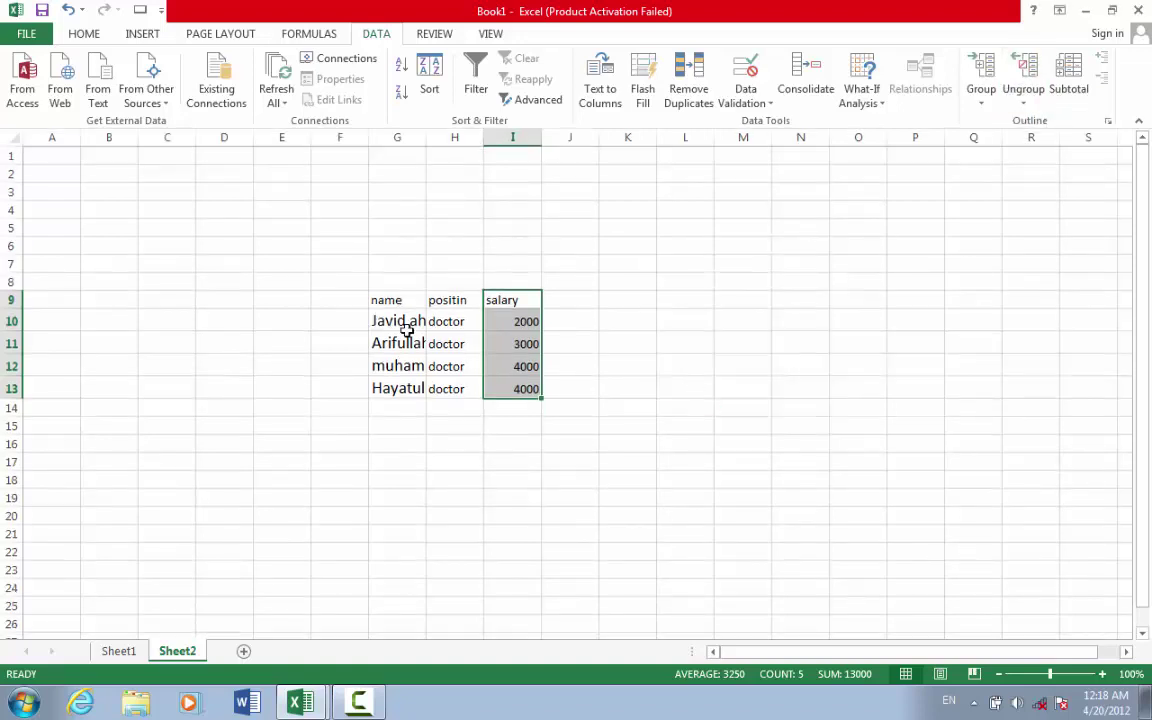
Group the name cells G9:G13 by columns.
left_click_drag(390, 307, 398, 391)
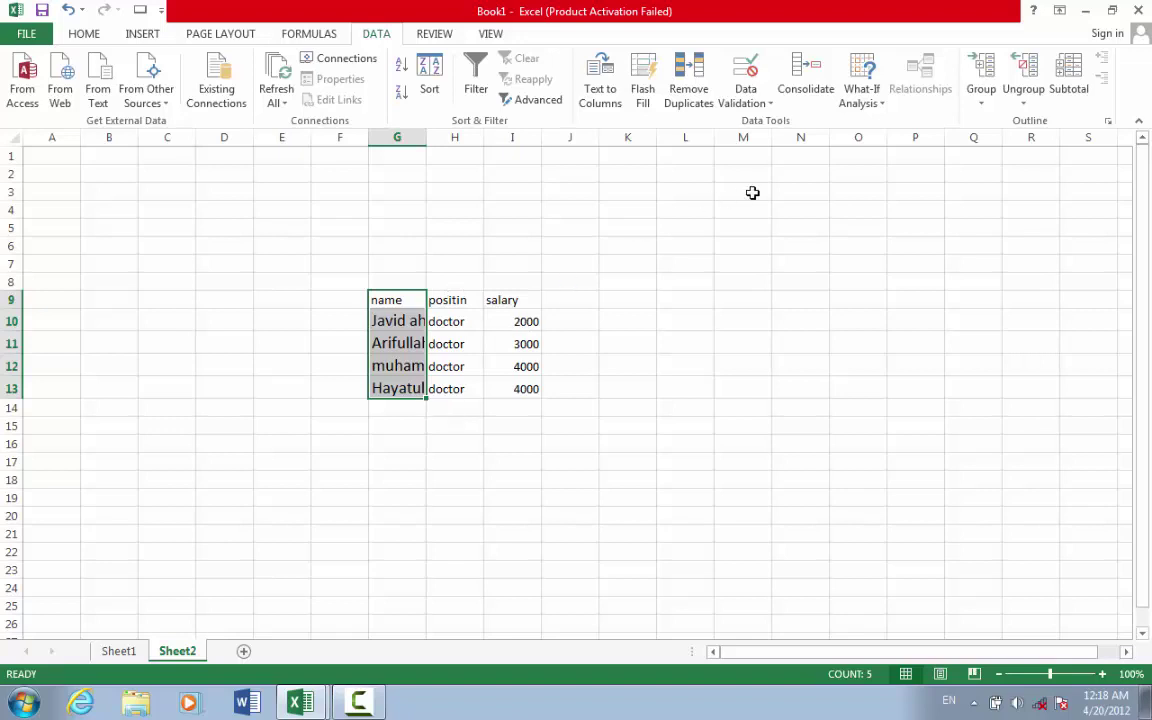
left_click(985, 108)
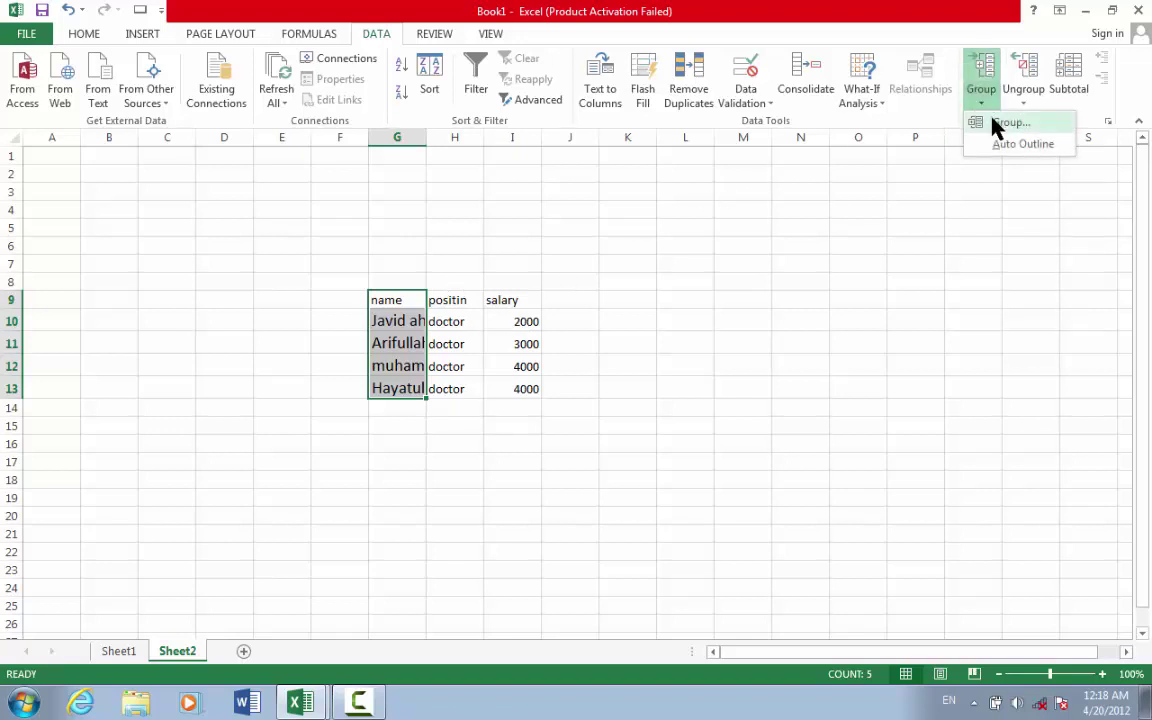
left_click(993, 122)
left_click(686, 362)
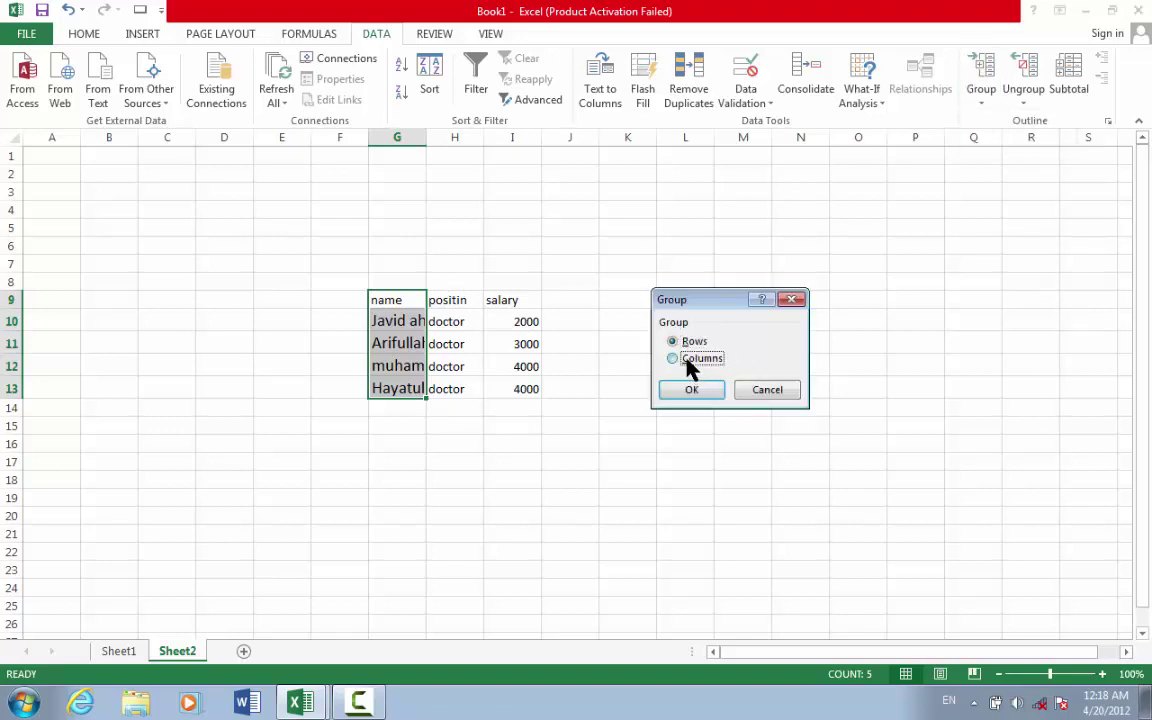
left_click(699, 392)
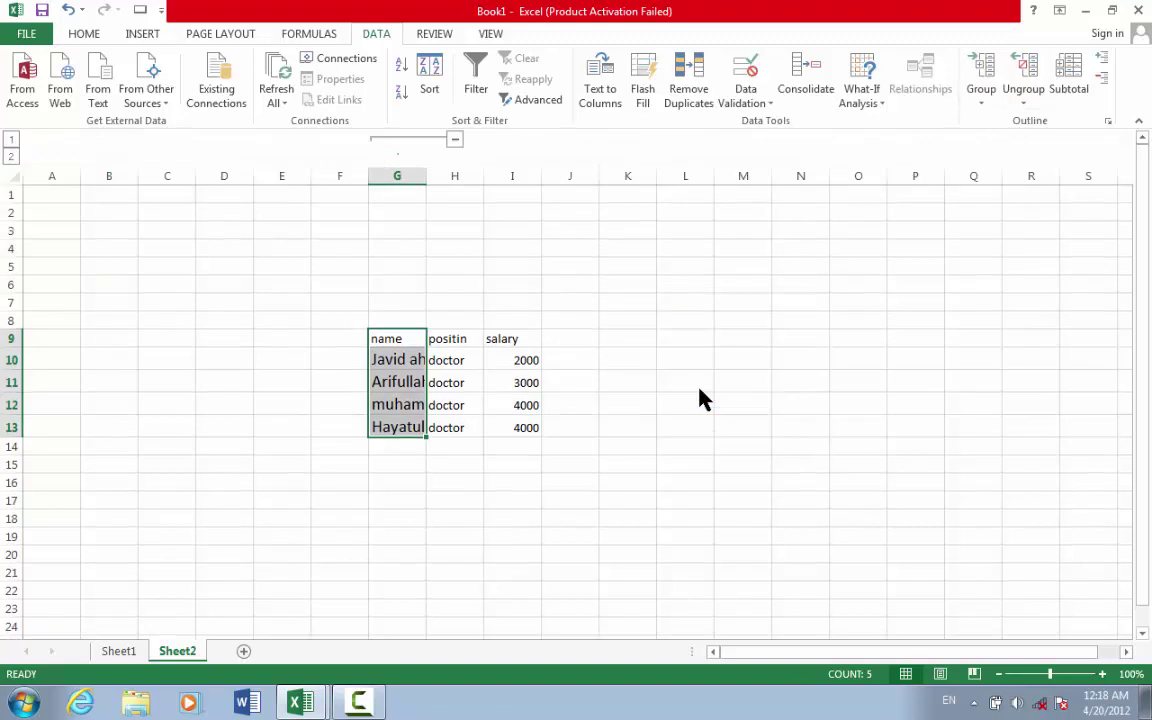
Collapse and expand the name column group, and hide its detail with H9:H13 selected.
left_click(455, 140)
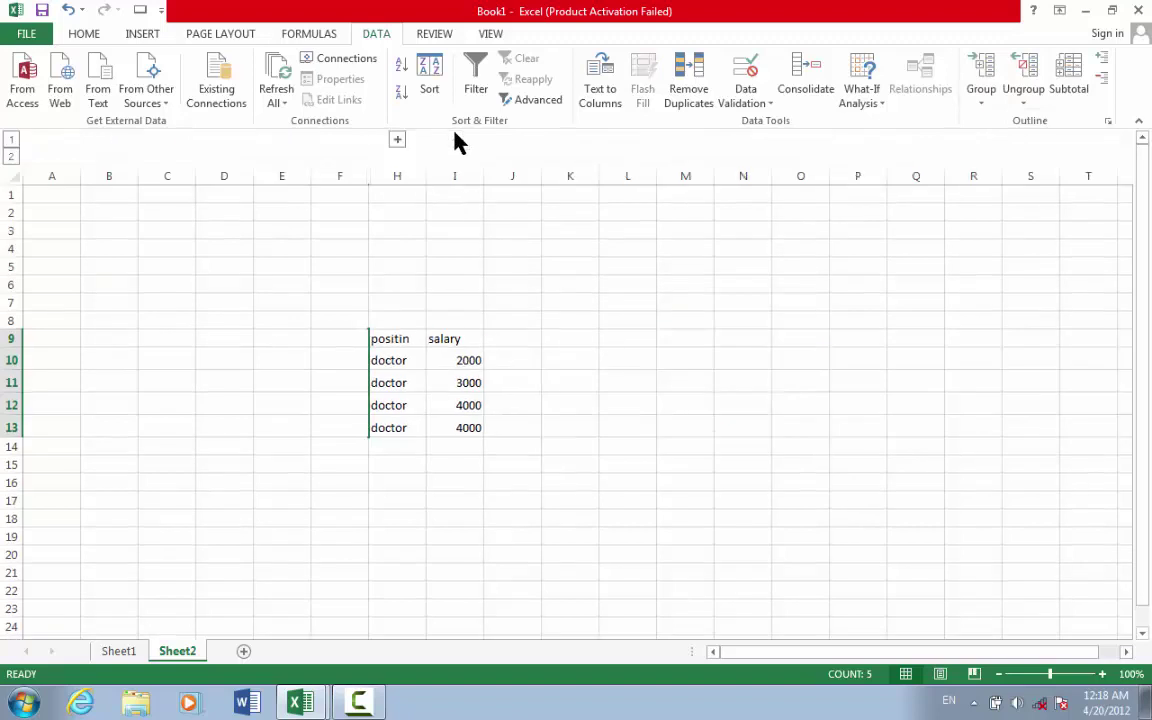
left_click(397, 142)
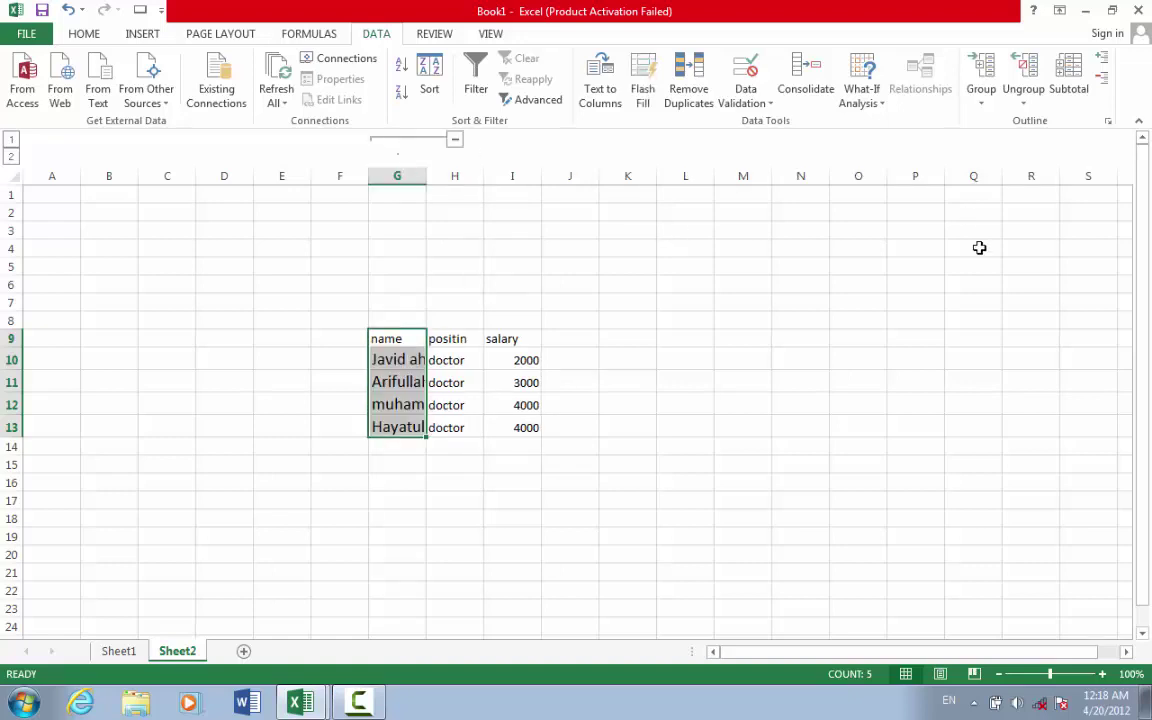
left_click(1101, 72)
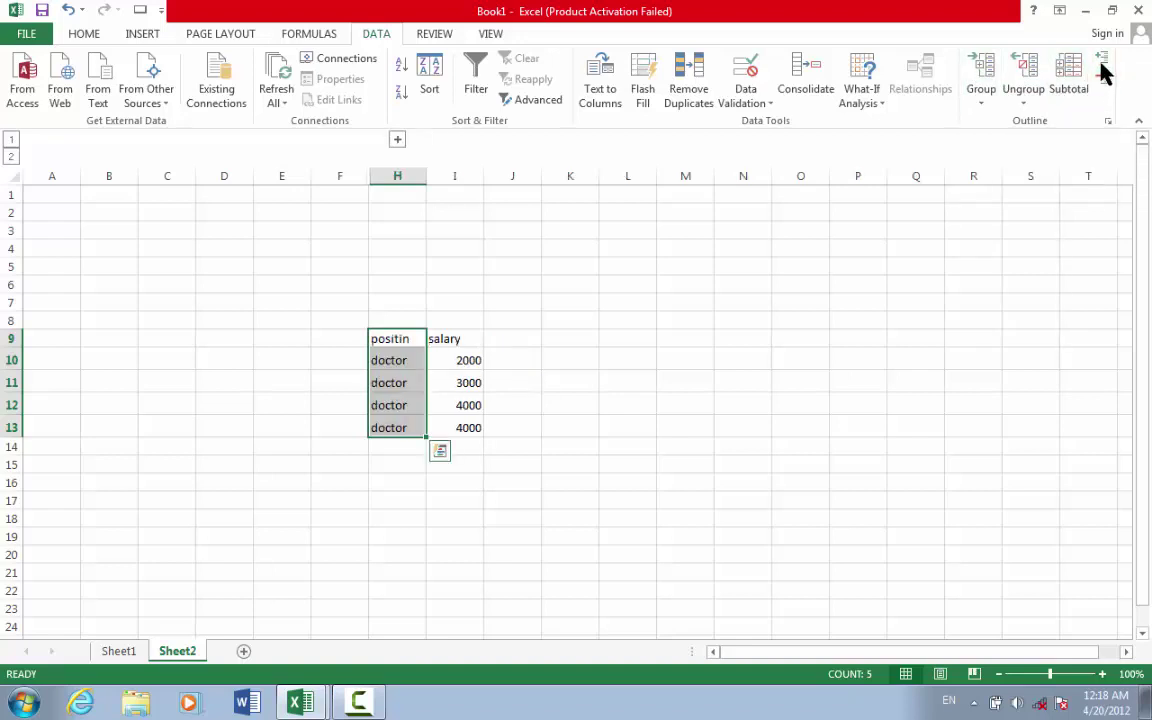